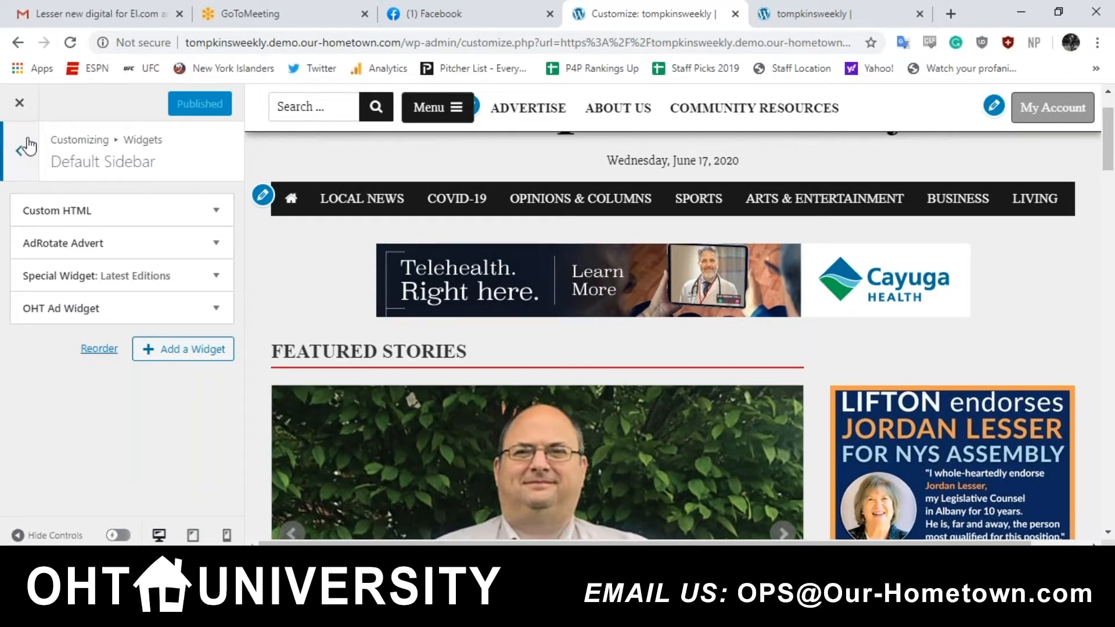
Leave the widget customizer and start a new advert group in AdRotate Pro.
click(22, 107)
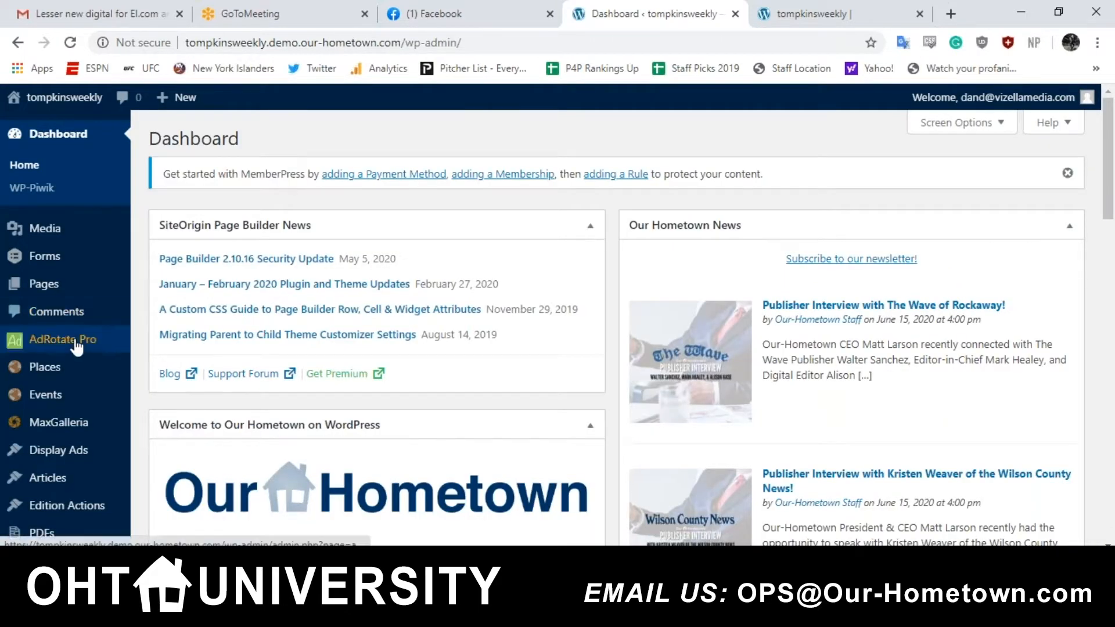
mouse_move(103, 346)
click(174, 365)
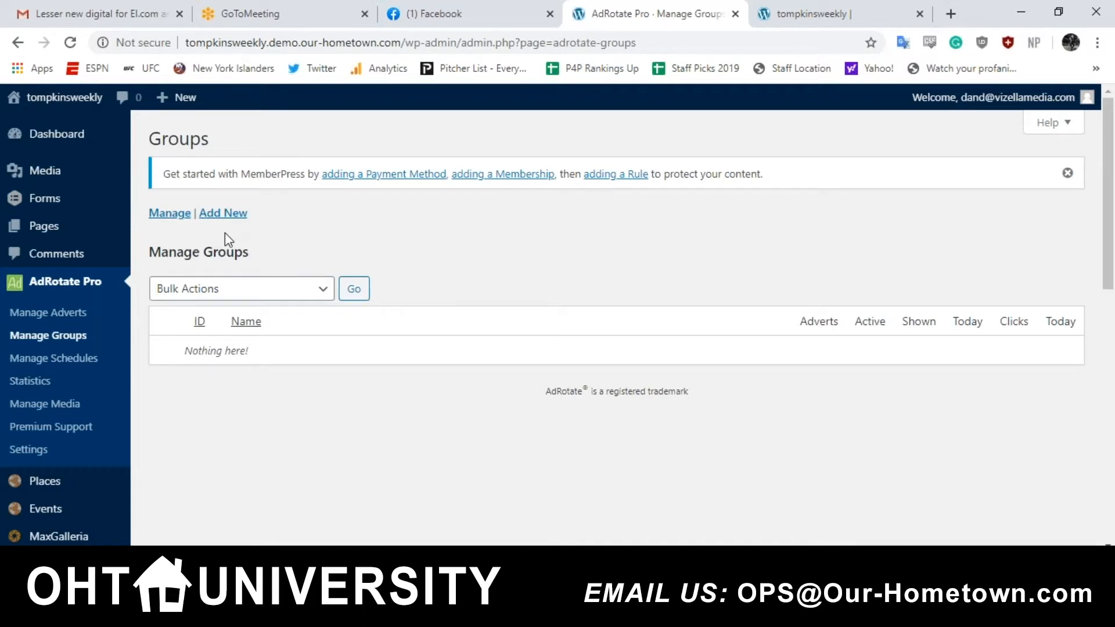
click(223, 213)
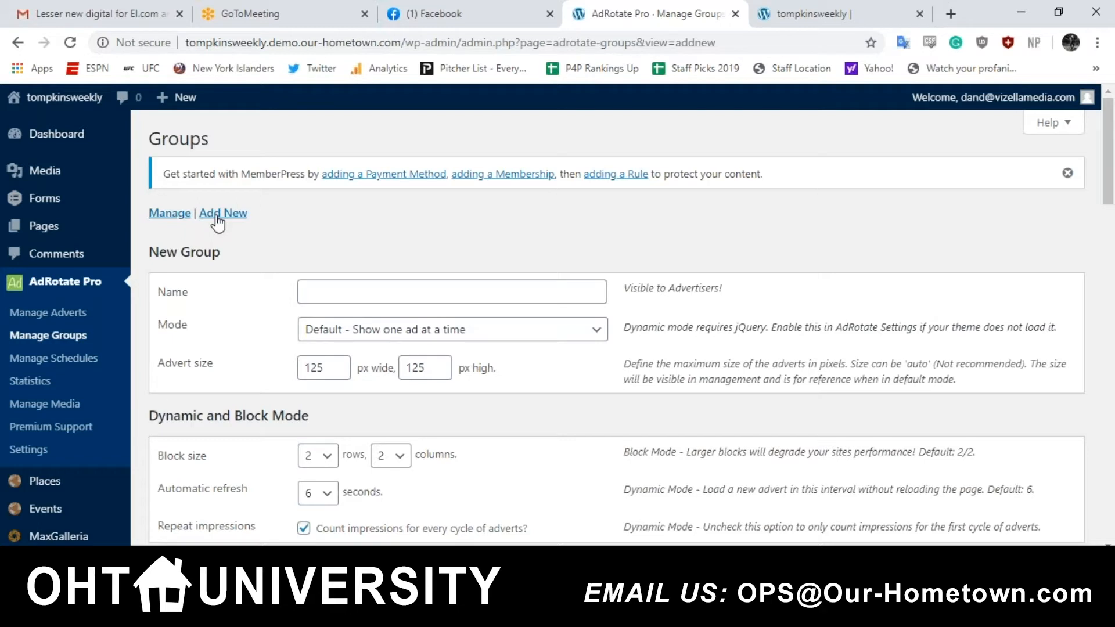
Name the new group "Tile 1 - 300x250" and set its advert size to 300 px wide by 250 px high.
click(369, 299)
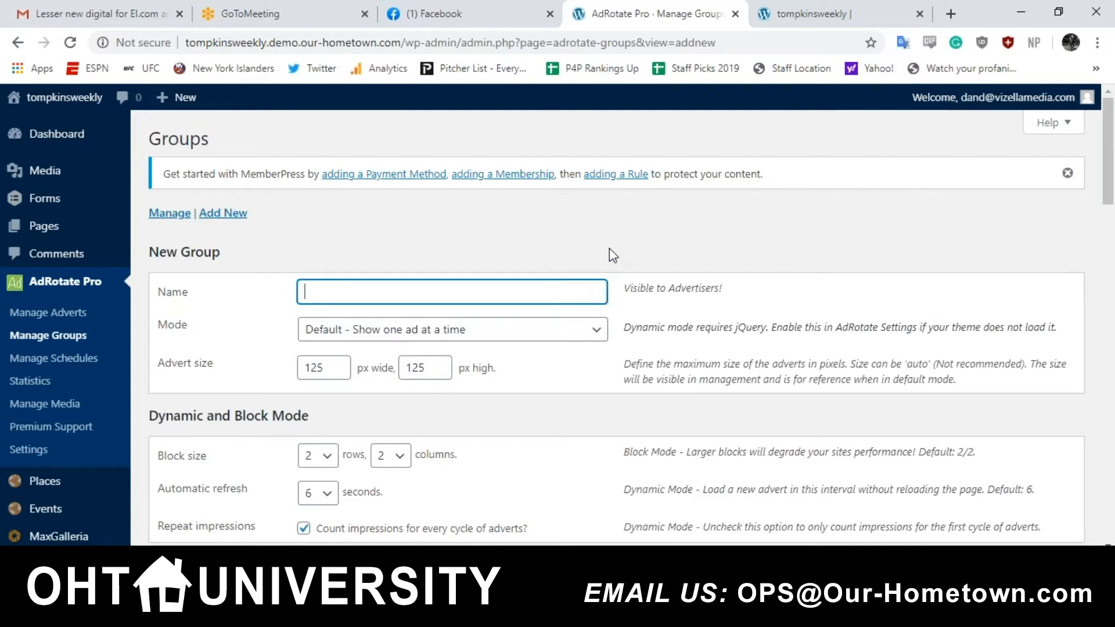
text(Tile 1 - 300x250)
click(334, 365)
key(BackSpace)
key(BackSpace)
key(BackSpace)
text(300)
key(Tab)
text(250)
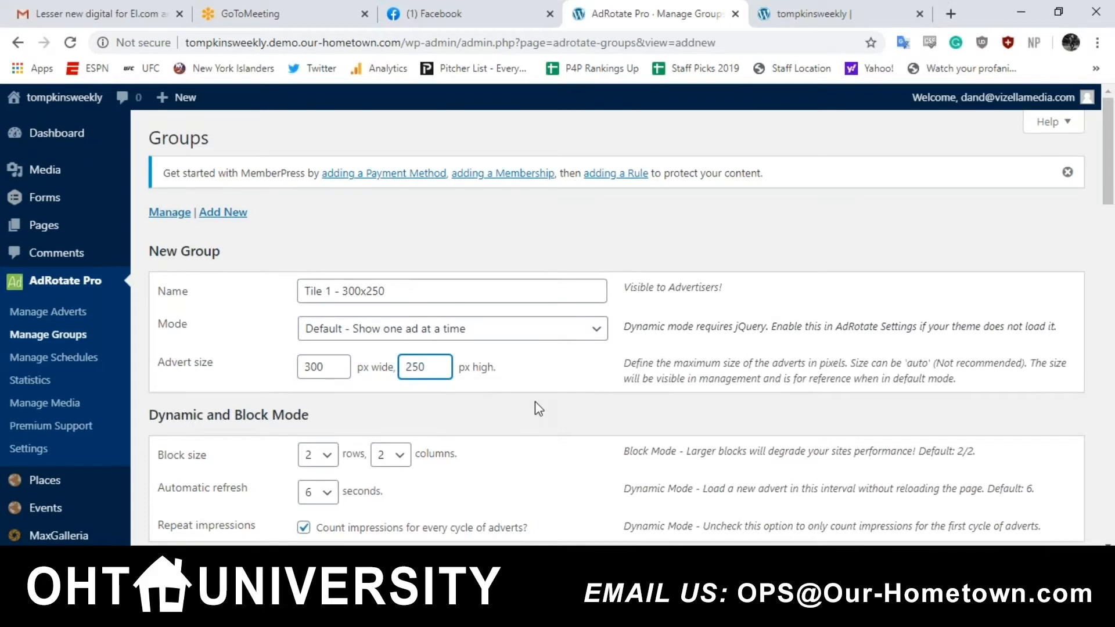
Set the group to Dynamic Mode with an automatic refresh of 10 seconds.
click(585, 332)
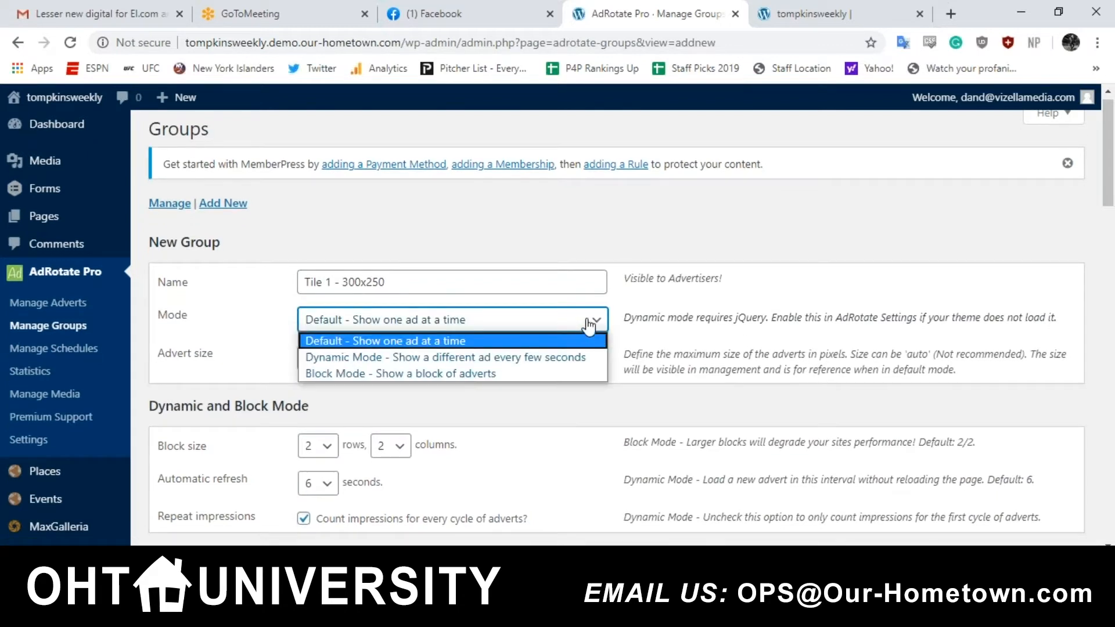
click(584, 358)
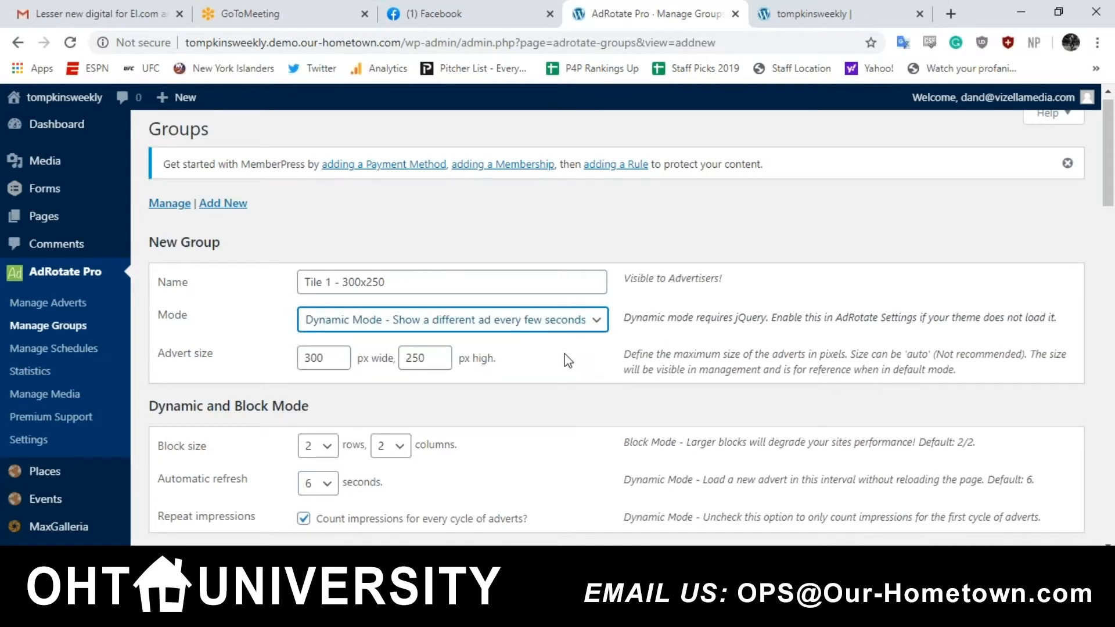
scroll(565, 354, down, 1)
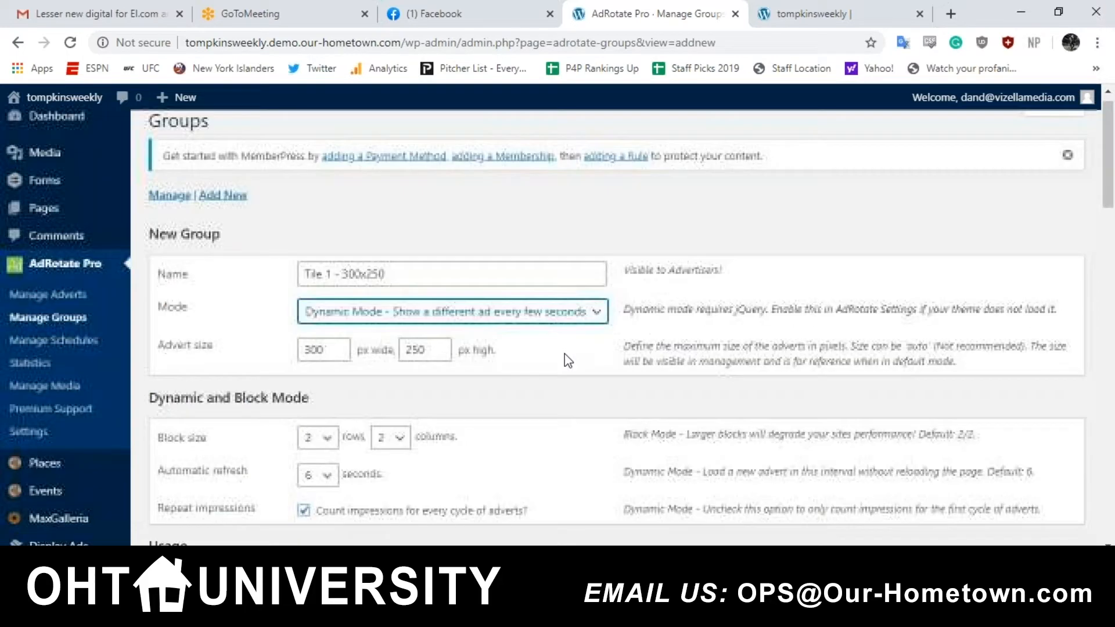
scroll(568, 361, down, 1)
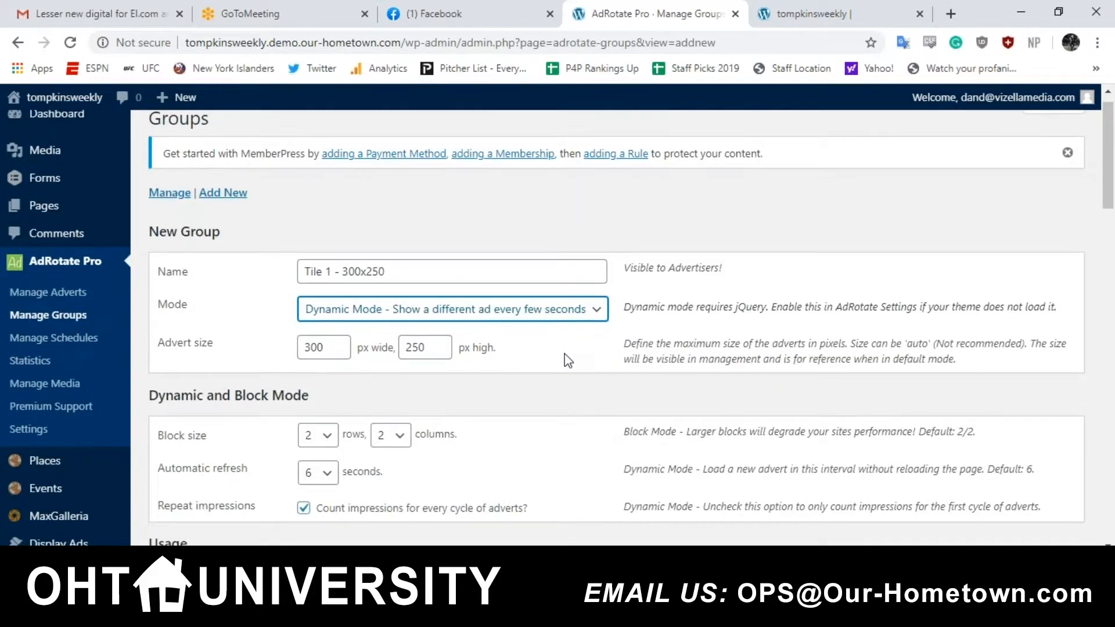
scroll(569, 361, down, 2)
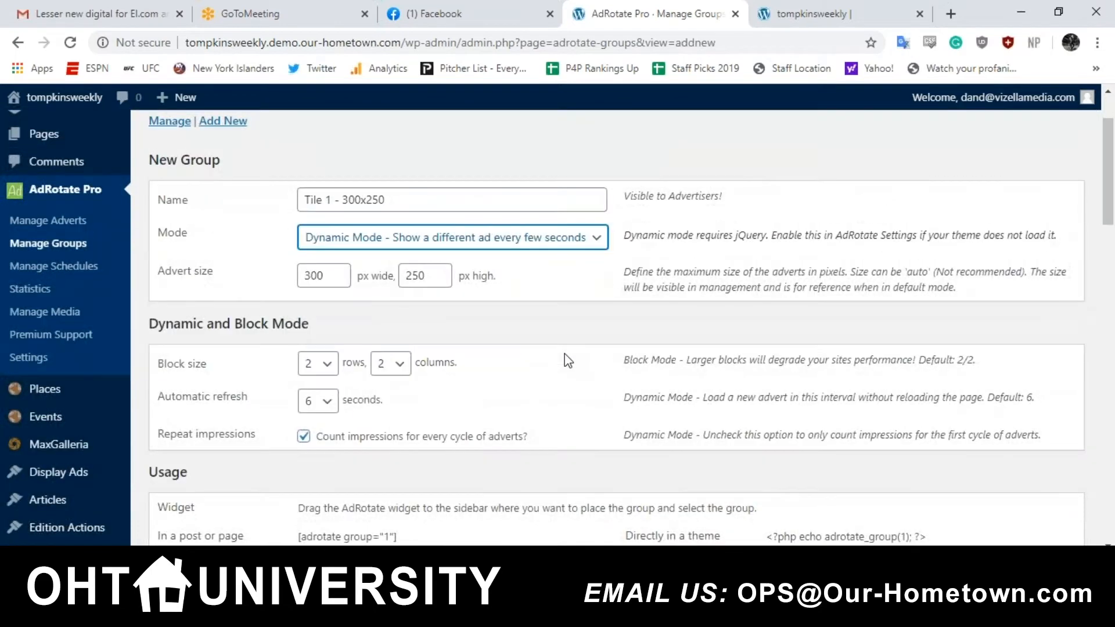
scroll(569, 361, down, 1)
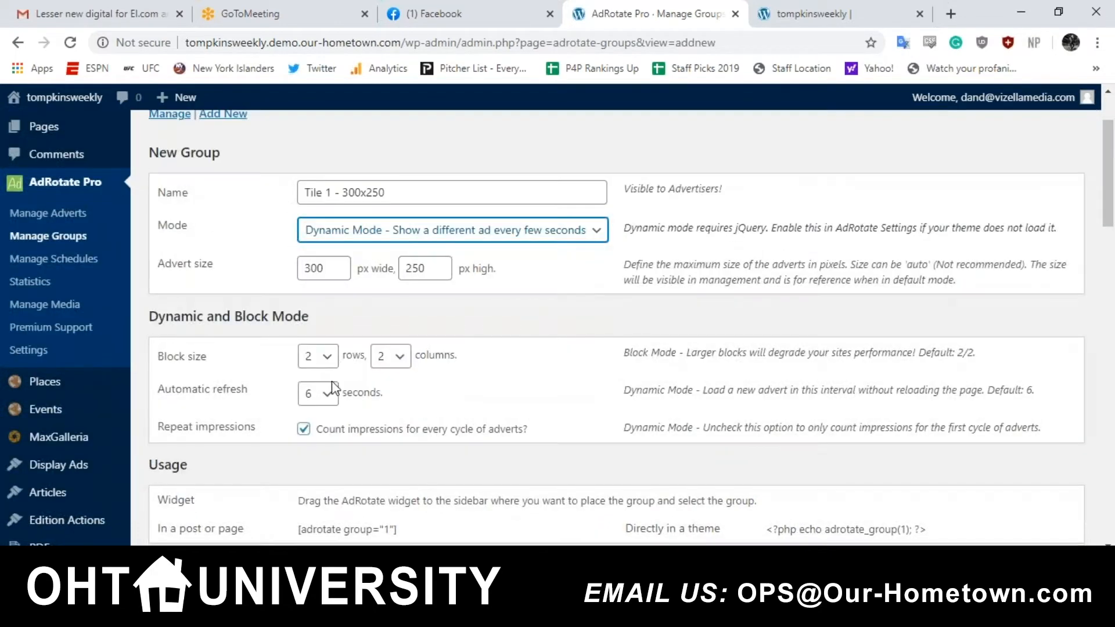
click(330, 395)
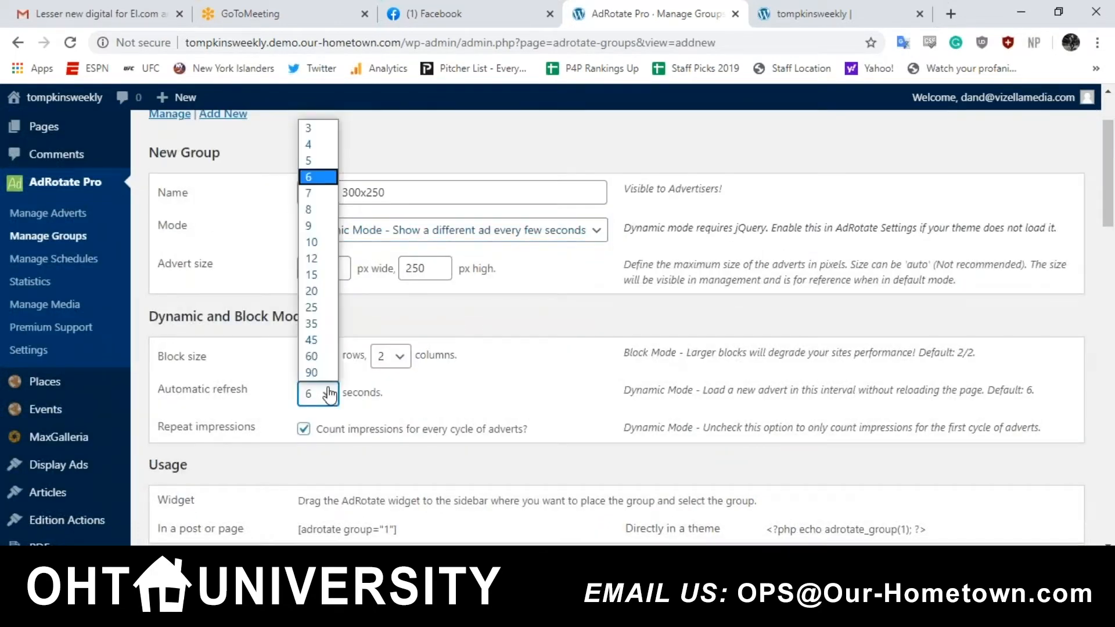
click(314, 243)
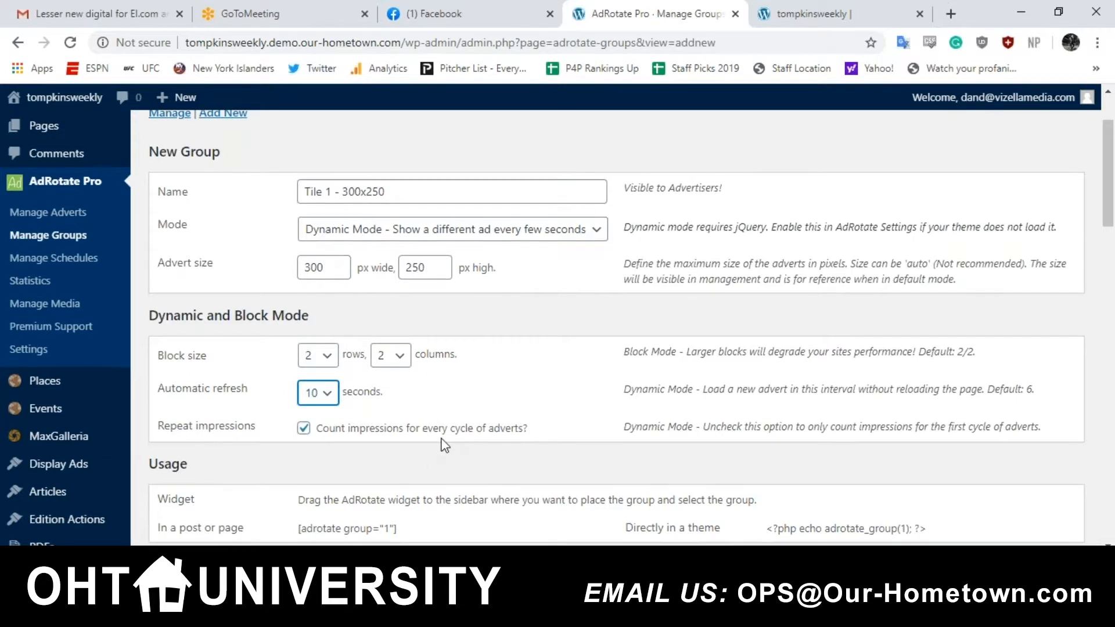
Set the group's alignment to Center in the advanced settings.
scroll(444, 445, down, 1)
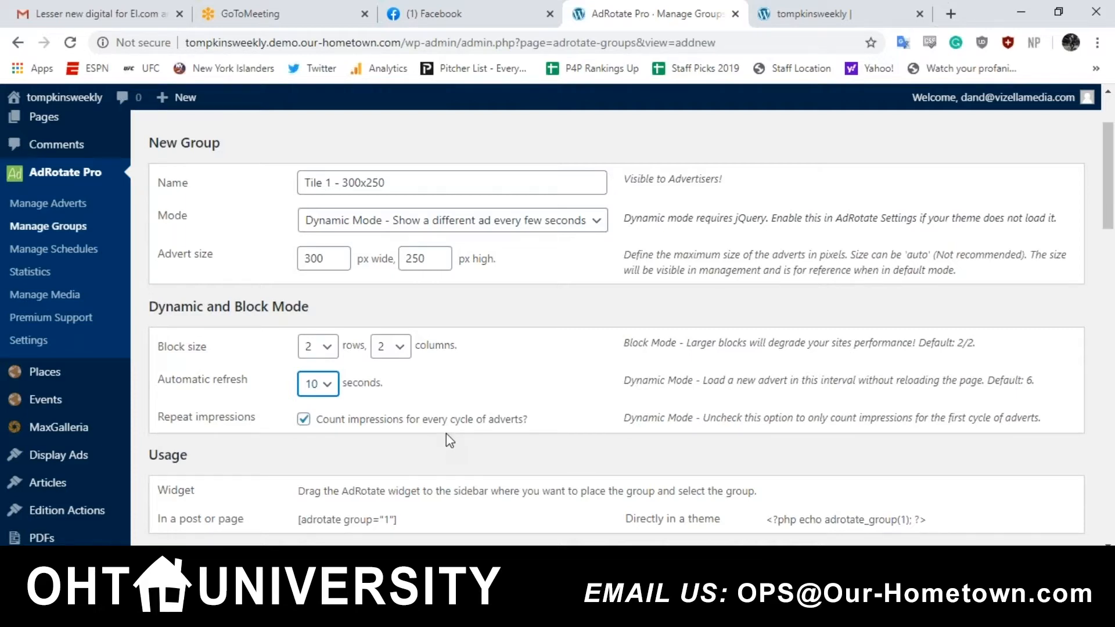
scroll(446, 433, down, 7)
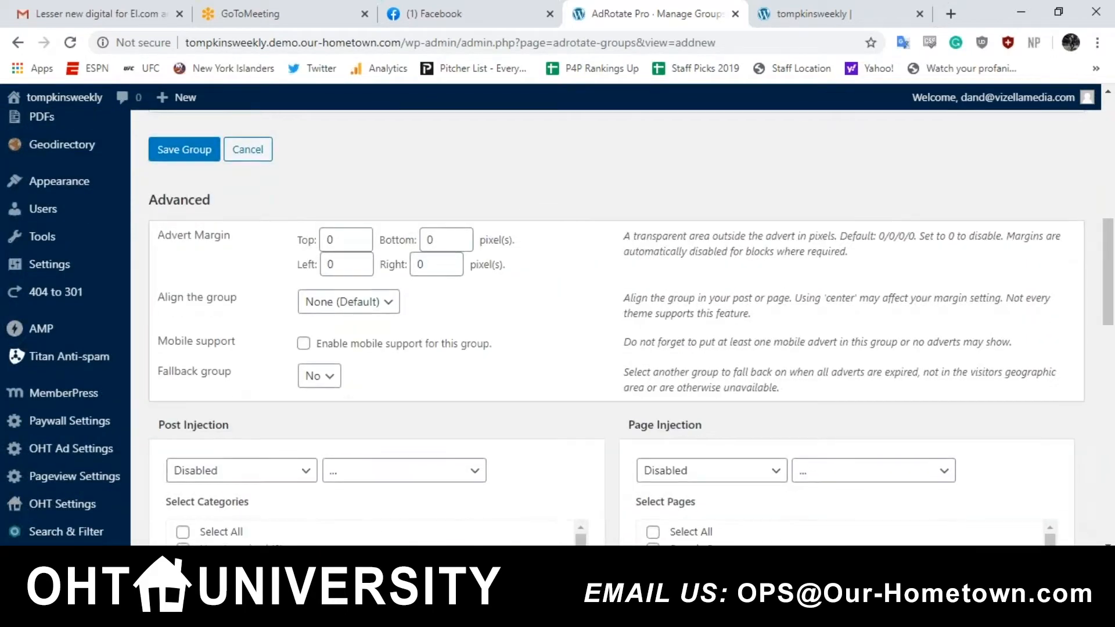
scroll(481, 414, down, 3)
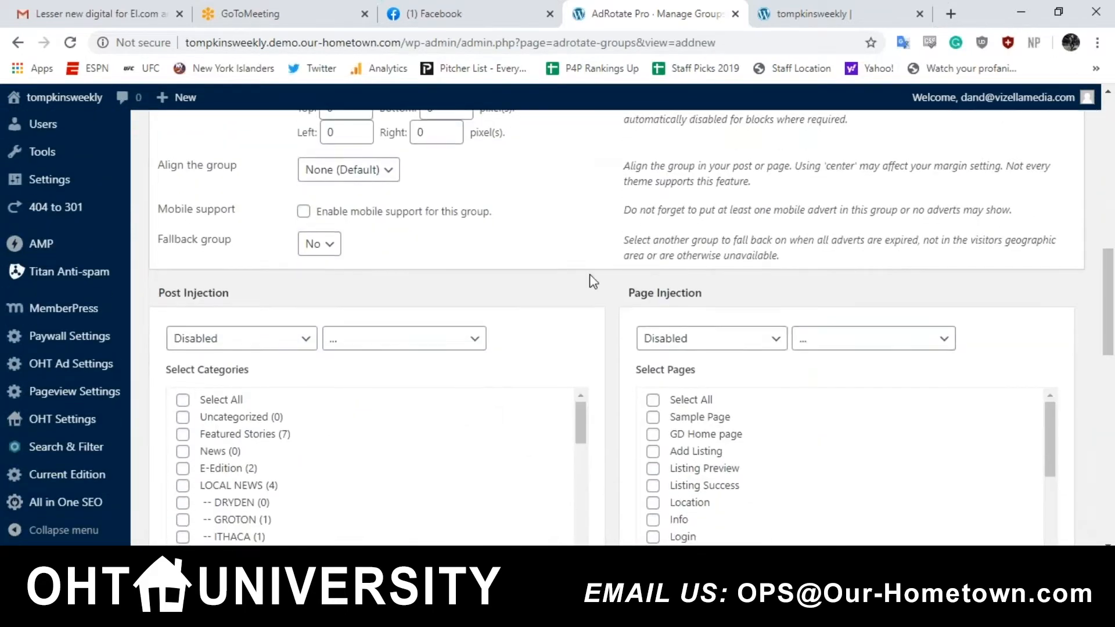
scroll(592, 278, down, 1)
scroll(592, 280, up, 2)
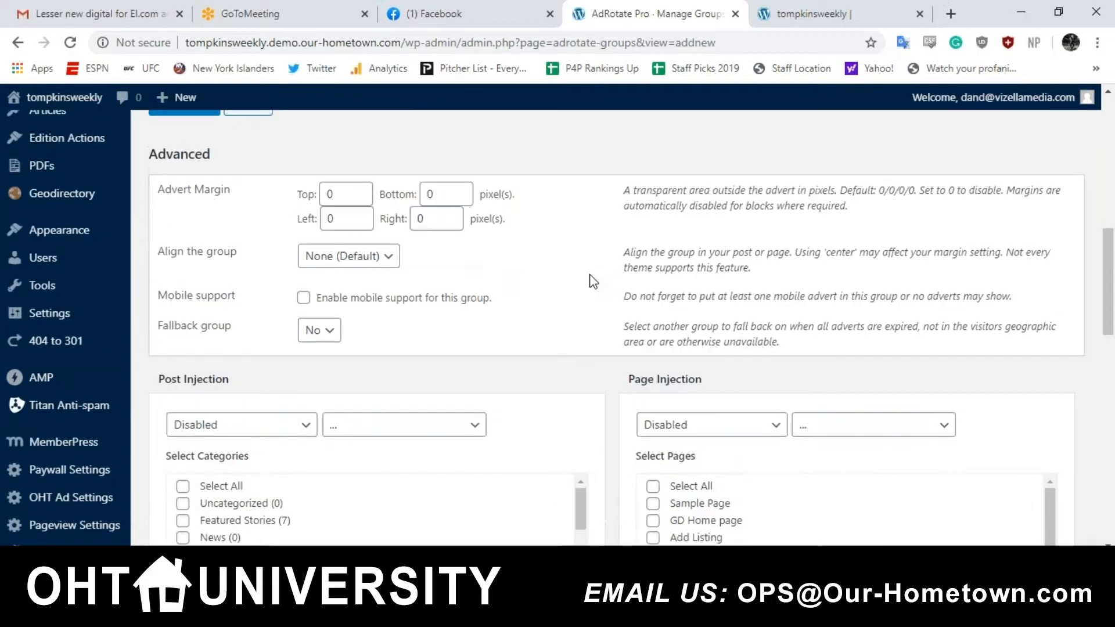
right_click(386, 269)
click(386, 268)
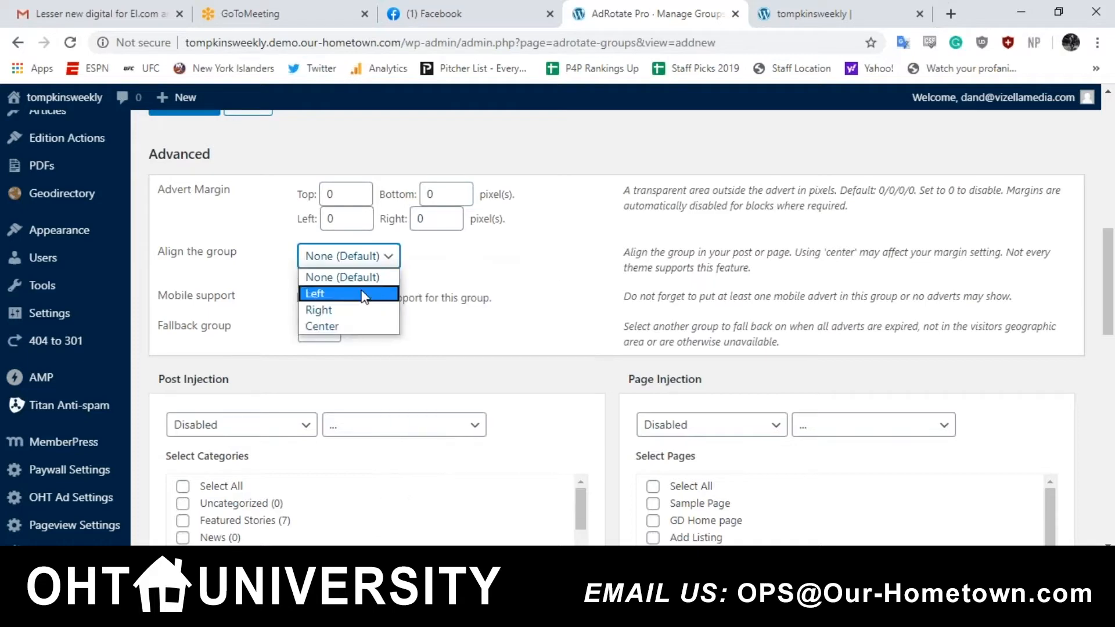
click(351, 327)
Review the group's post injection categories and page injection options.
scroll(518, 314, down, 1)
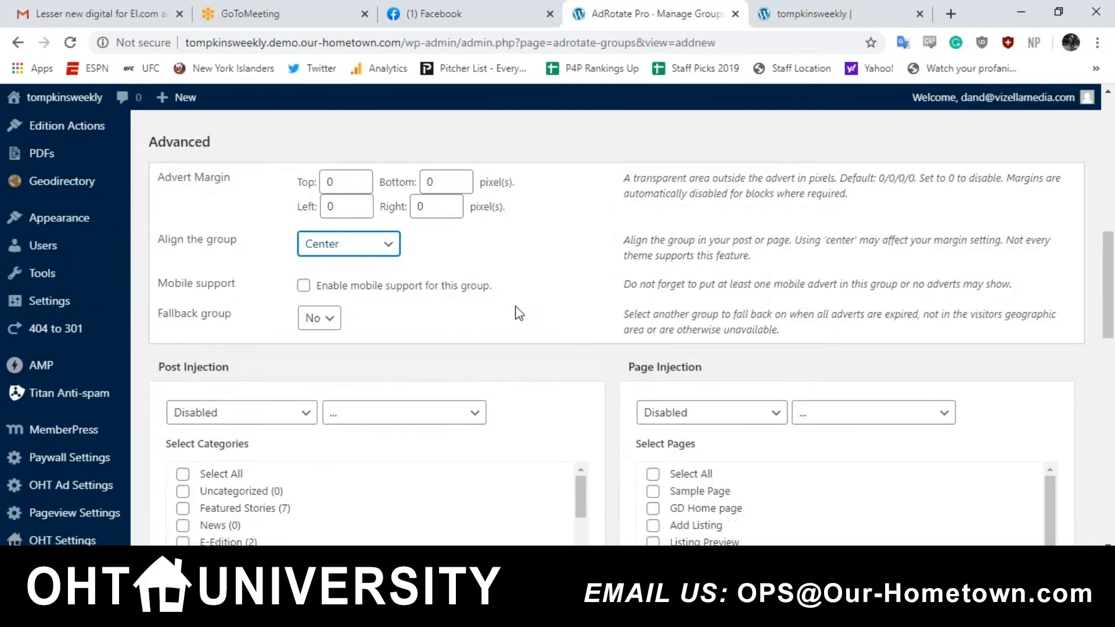
scroll(519, 314, down, 4)
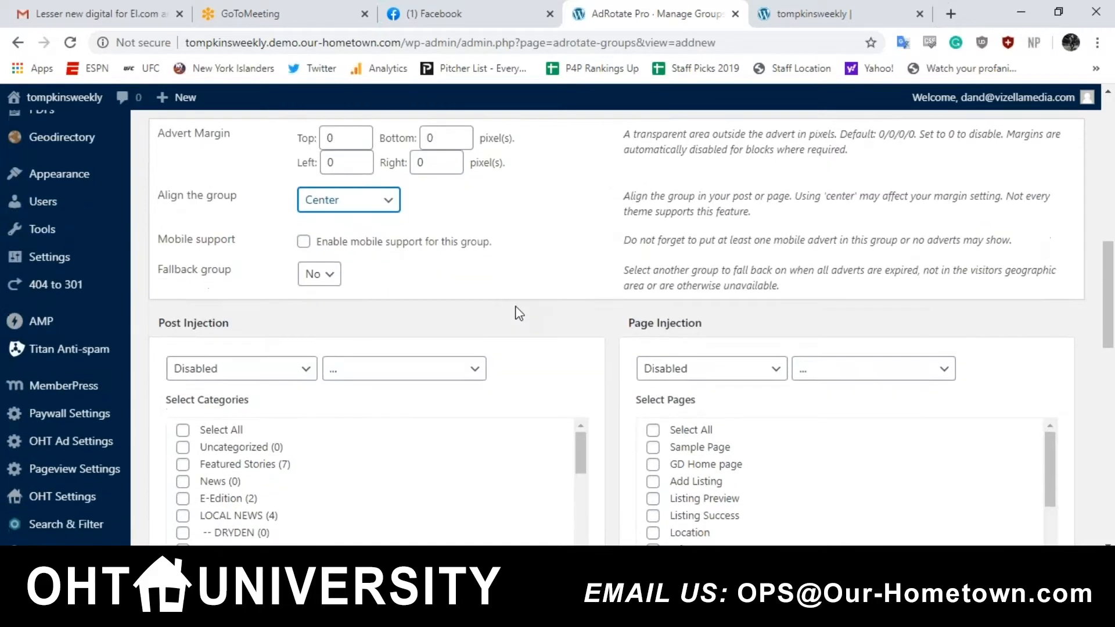
scroll(551, 407, down, 1)
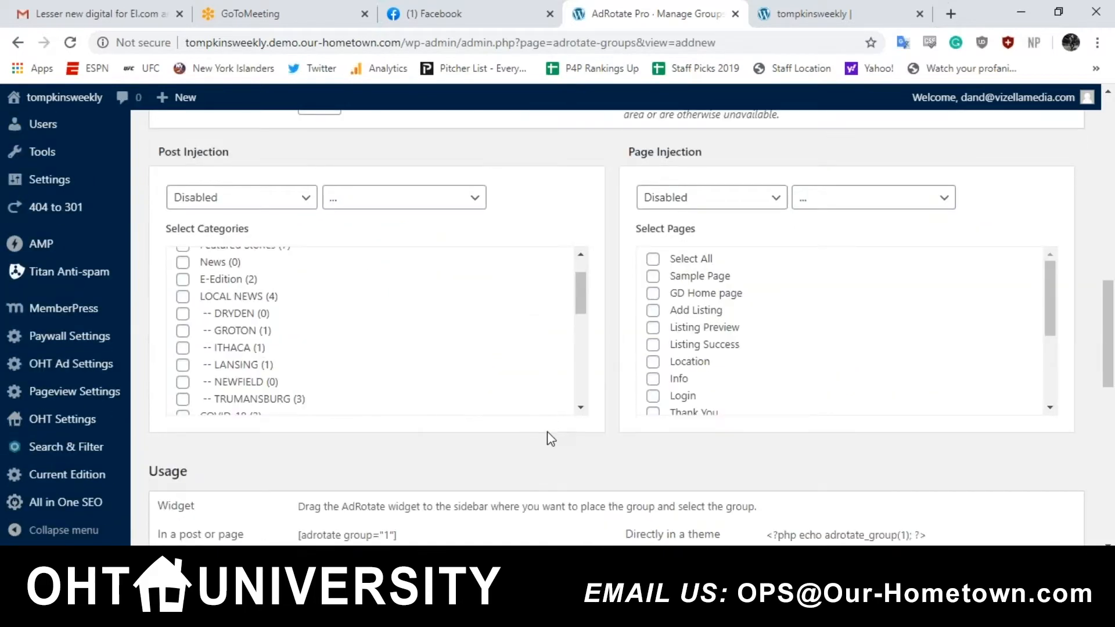
scroll(540, 344, up, 2)
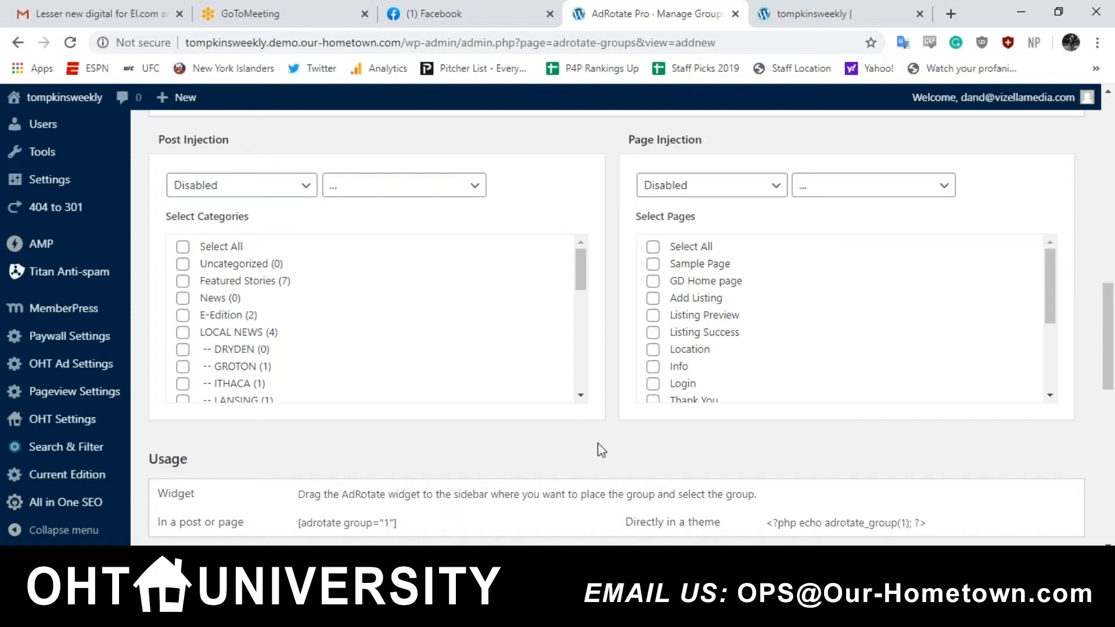
scroll(597, 450, down, 1)
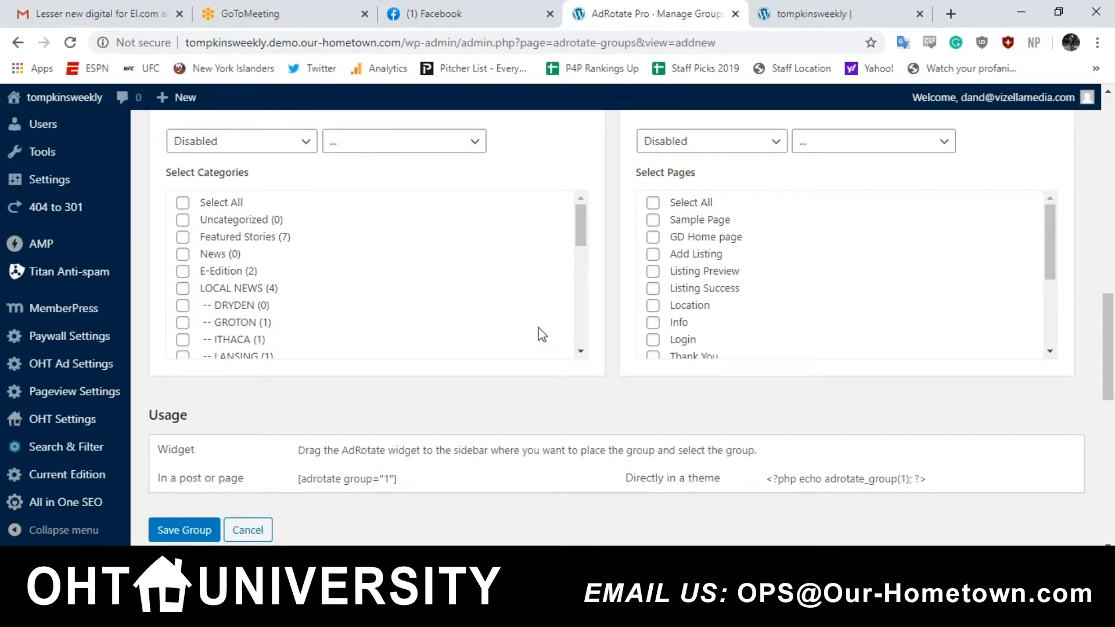
scroll(538, 328, down, 5)
scroll(538, 328, down, 3)
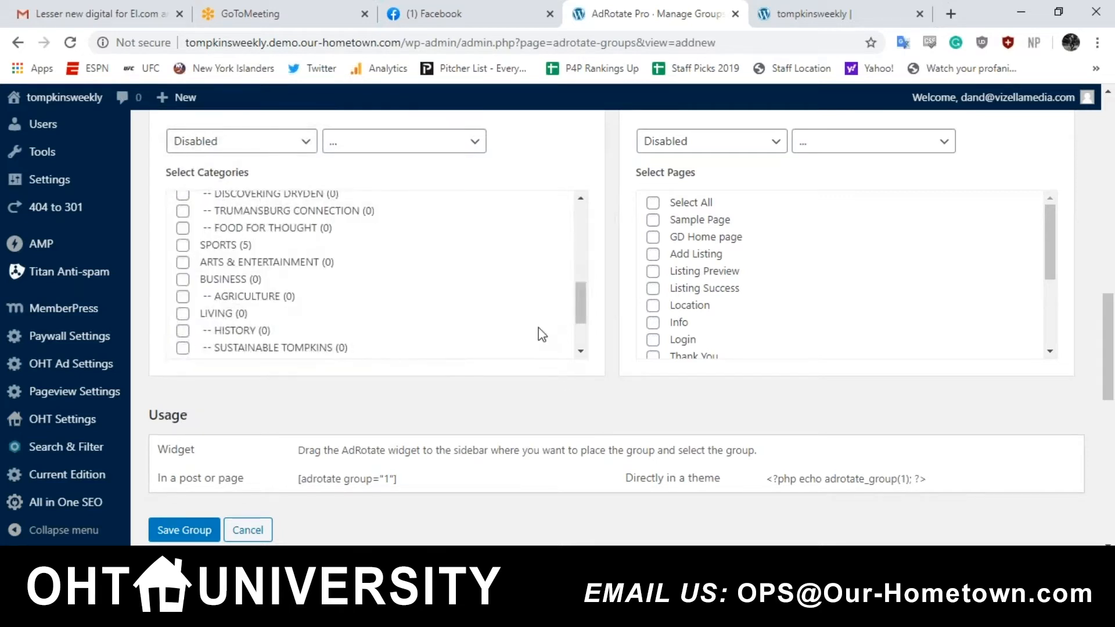
scroll(541, 334, down, 3)
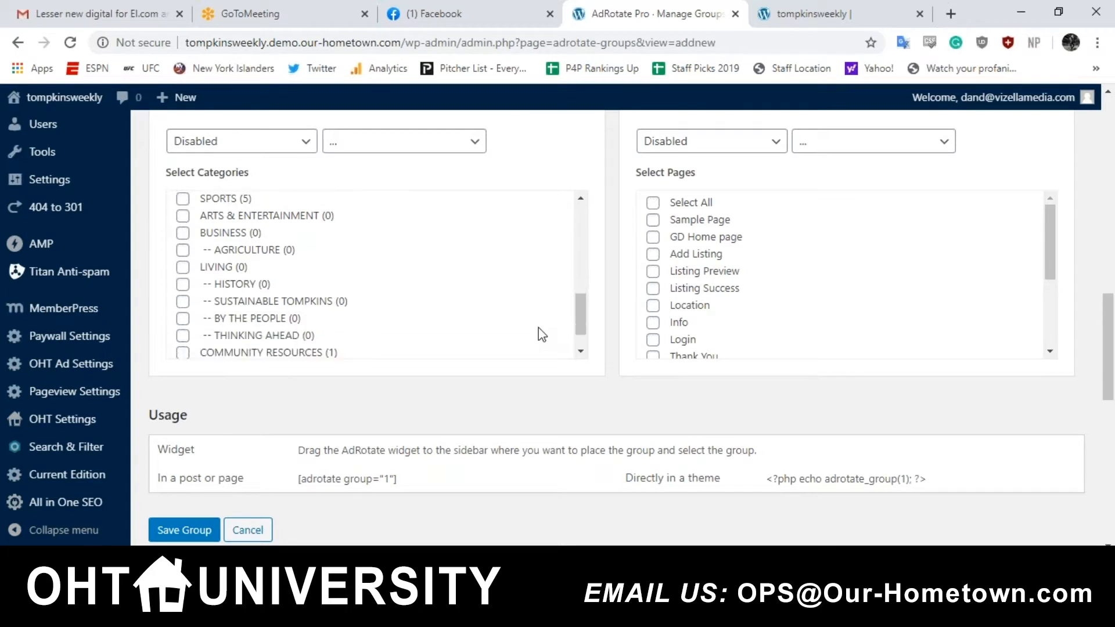
scroll(541, 334, down, 1)
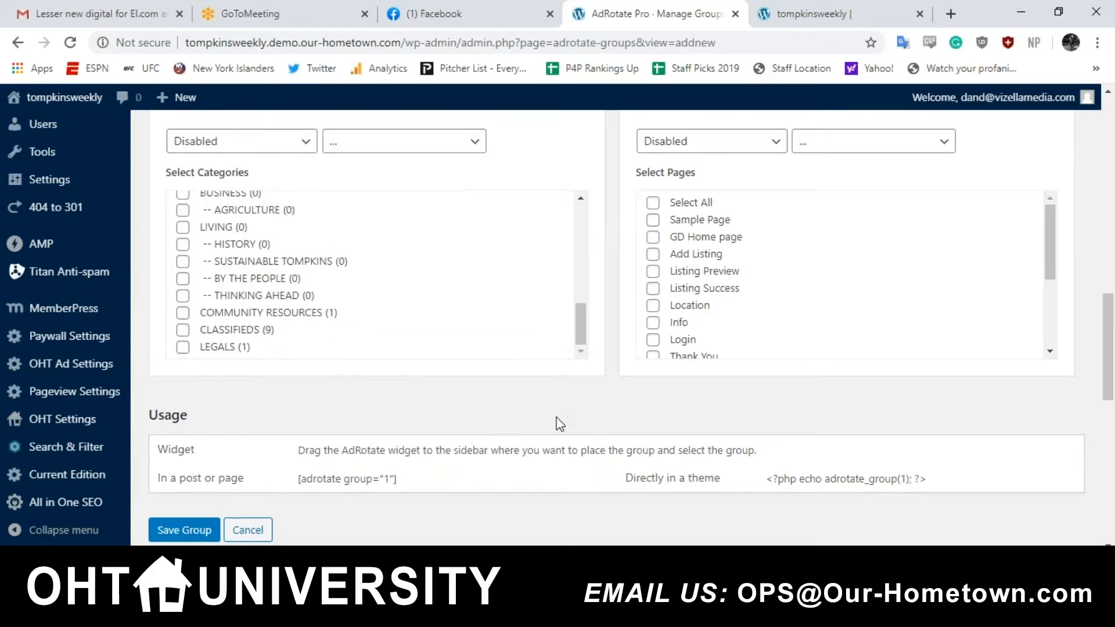
scroll(558, 424, down, 1)
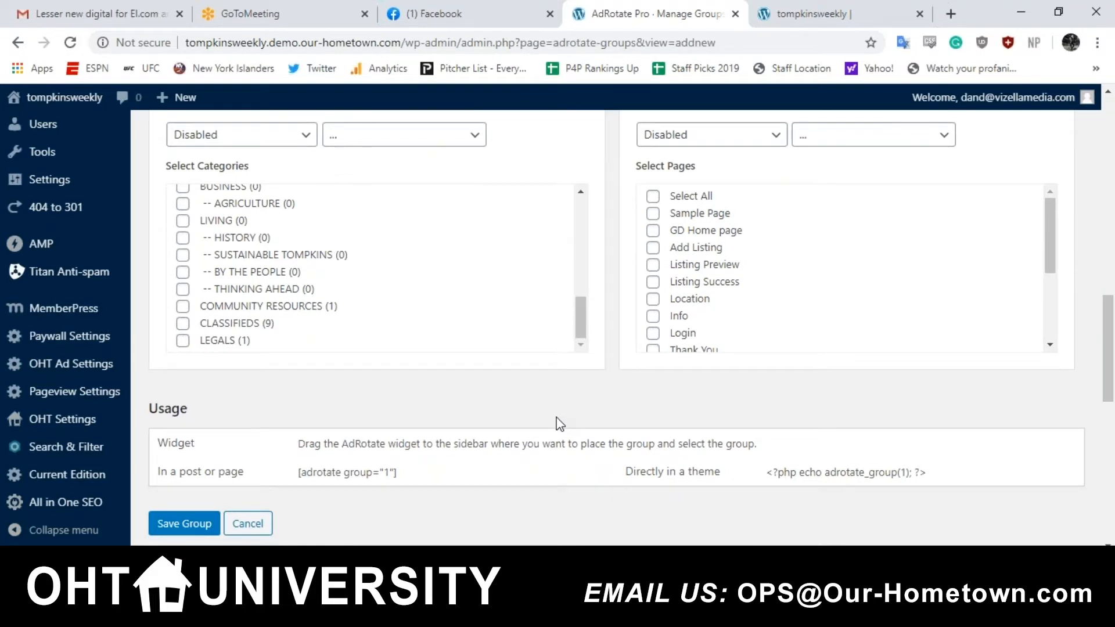
scroll(559, 423, down, 1)
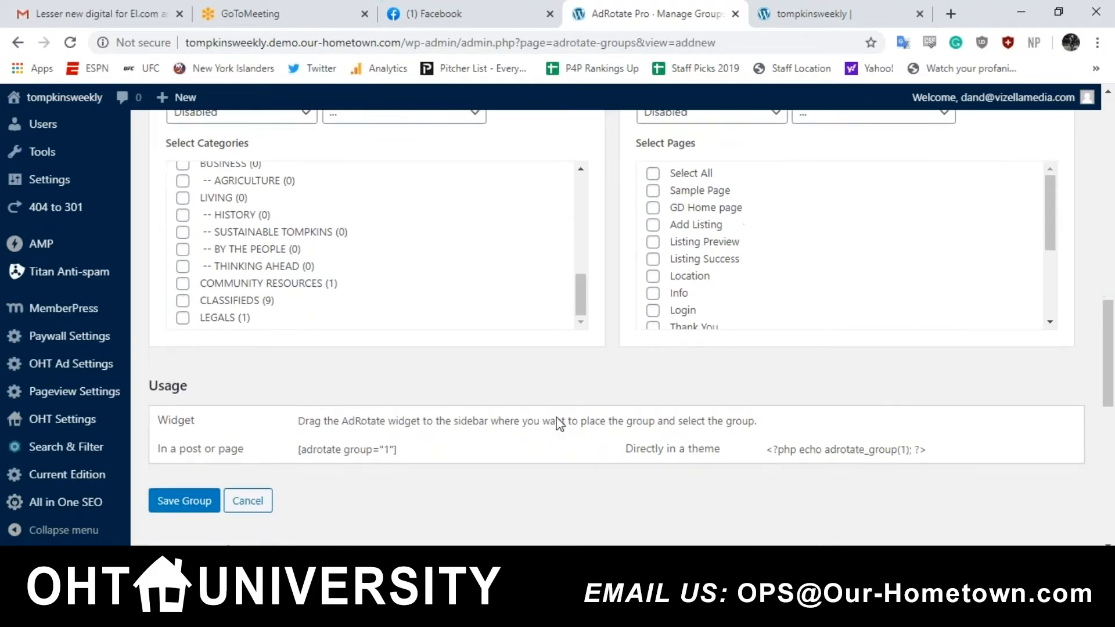
Save the new advert group.
scroll(558, 423, down, 3)
scroll(558, 423, up, 2)
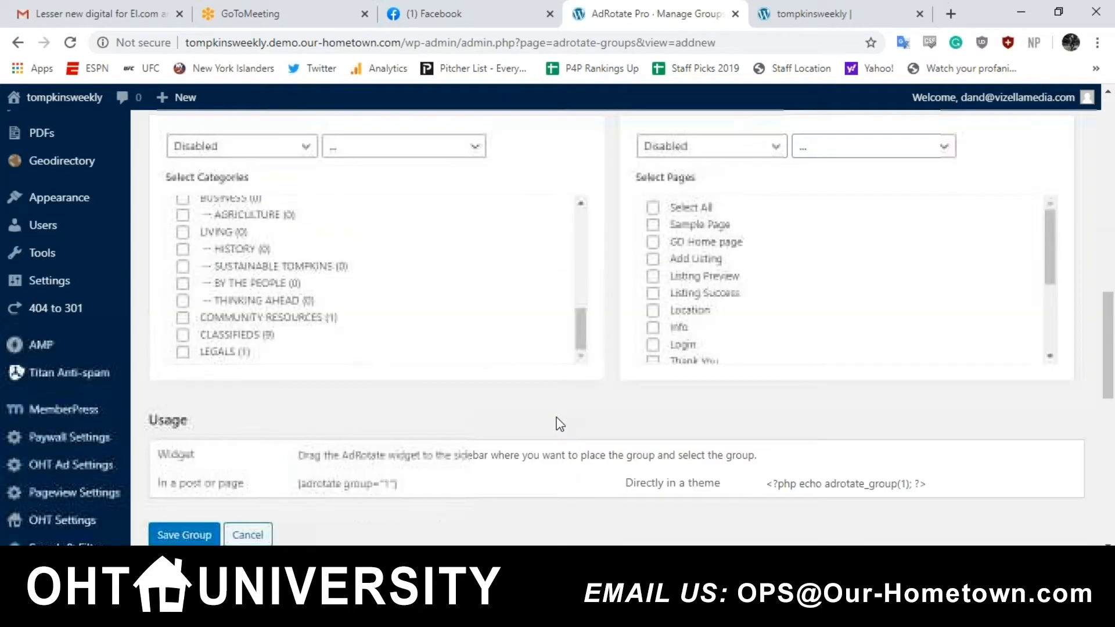
scroll(557, 423, down, 2)
click(180, 430)
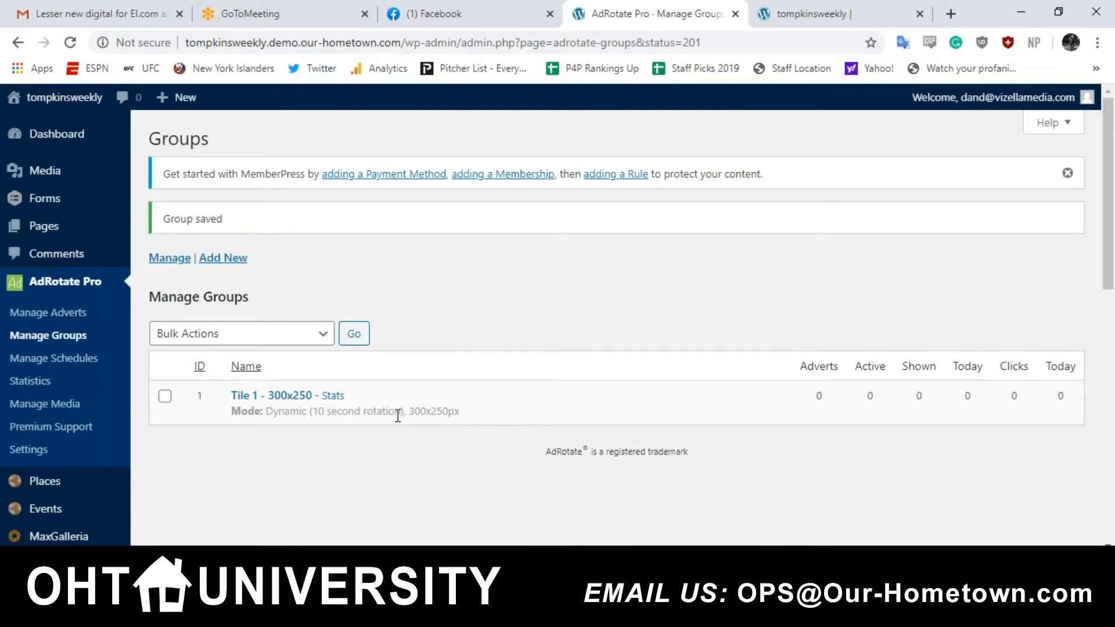
Open the active advert "Lesser for Assembly - 300x250 - 6/17/20" for editing from the list of adverts.
click(72, 314)
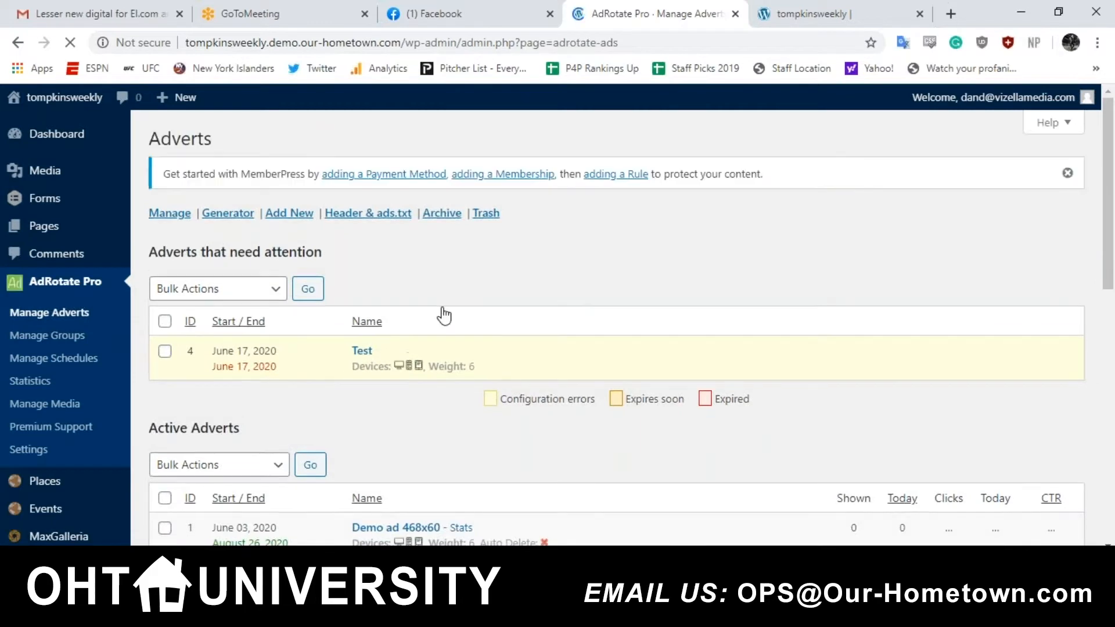
scroll(443, 313, down, 2)
scroll(726, 465, down, 2)
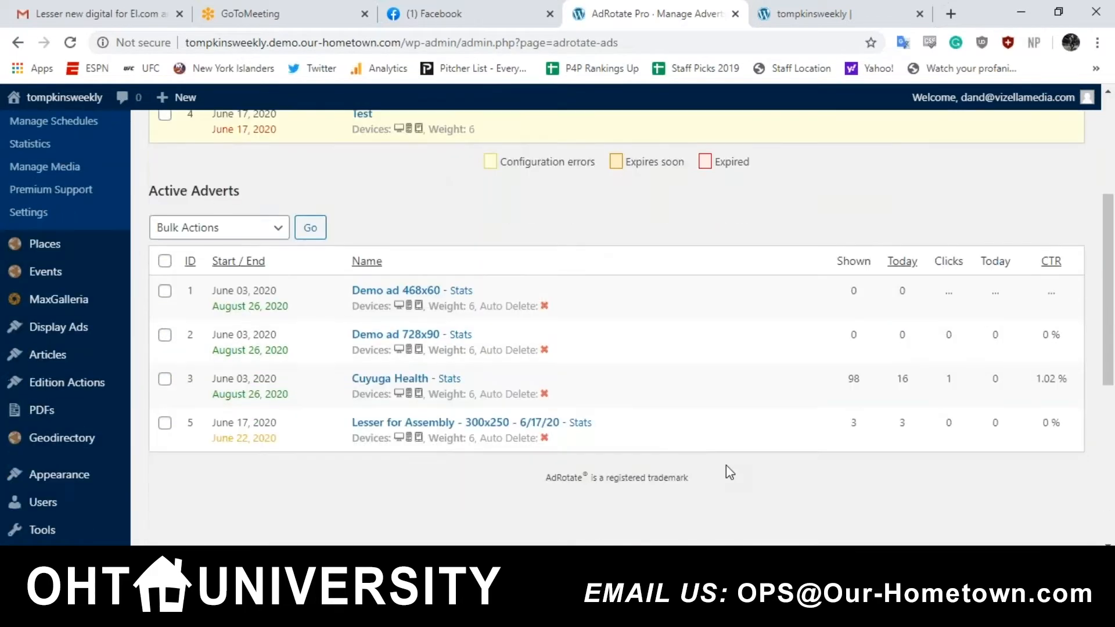
scroll(725, 465, up, 1)
scroll(726, 465, up, 3)
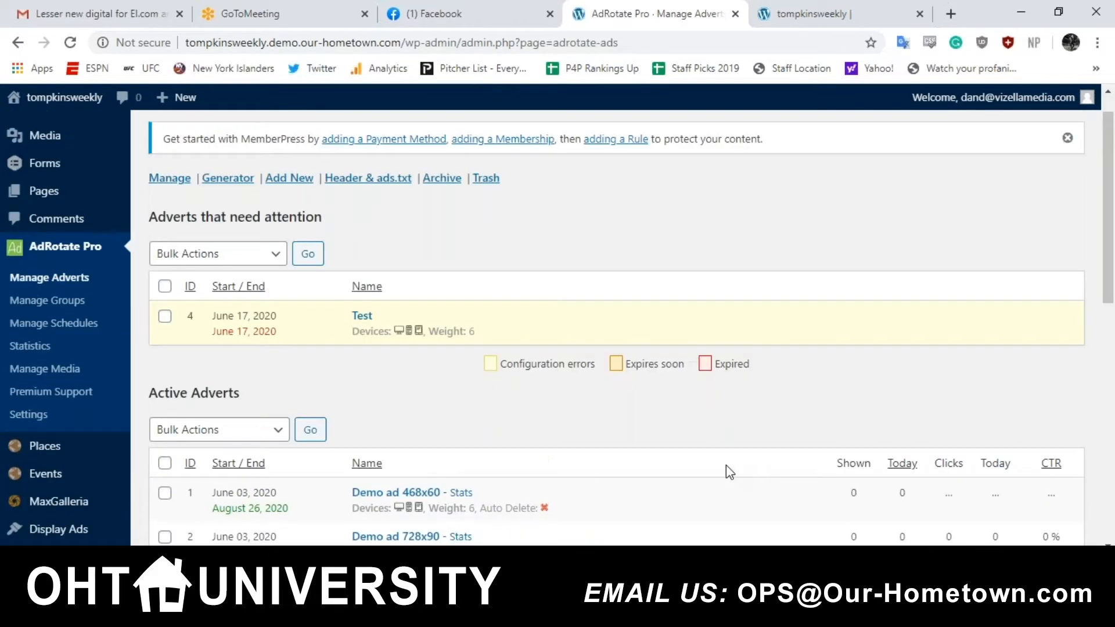
scroll(725, 465, down, 3)
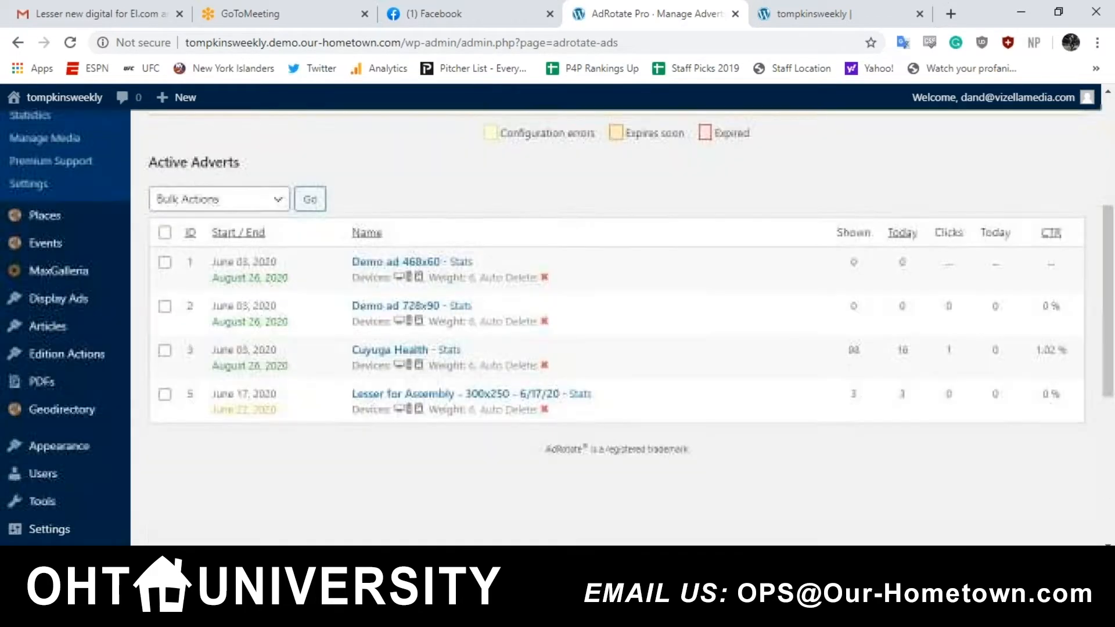
click(466, 395)
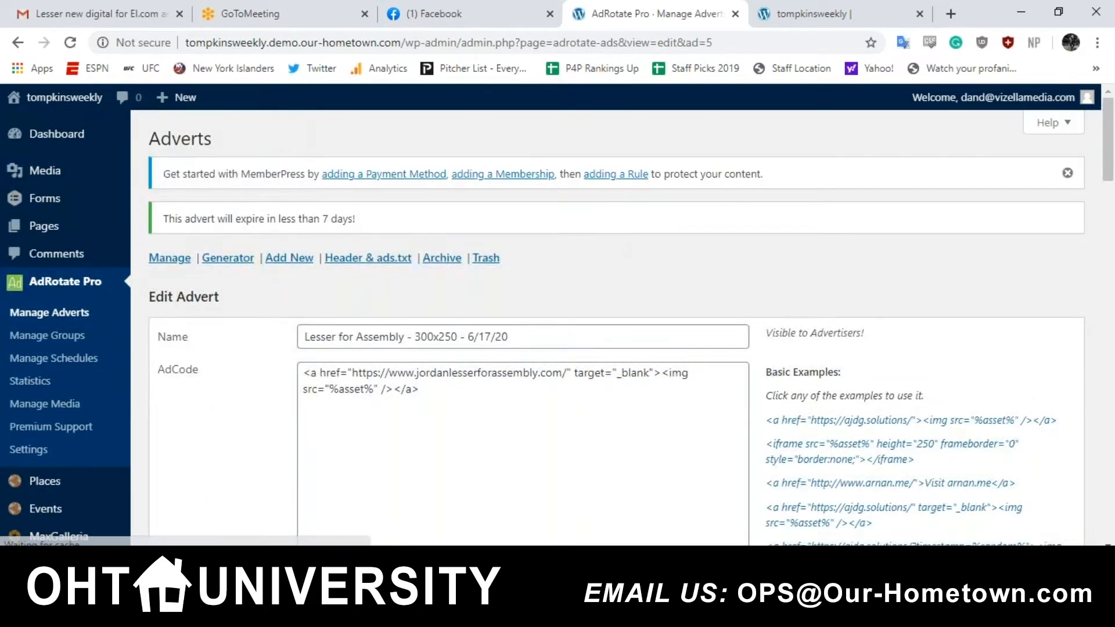
Assign the advert to the "Tile 1 - 300x250" group and save the advert.
scroll(616, 325, down, 1)
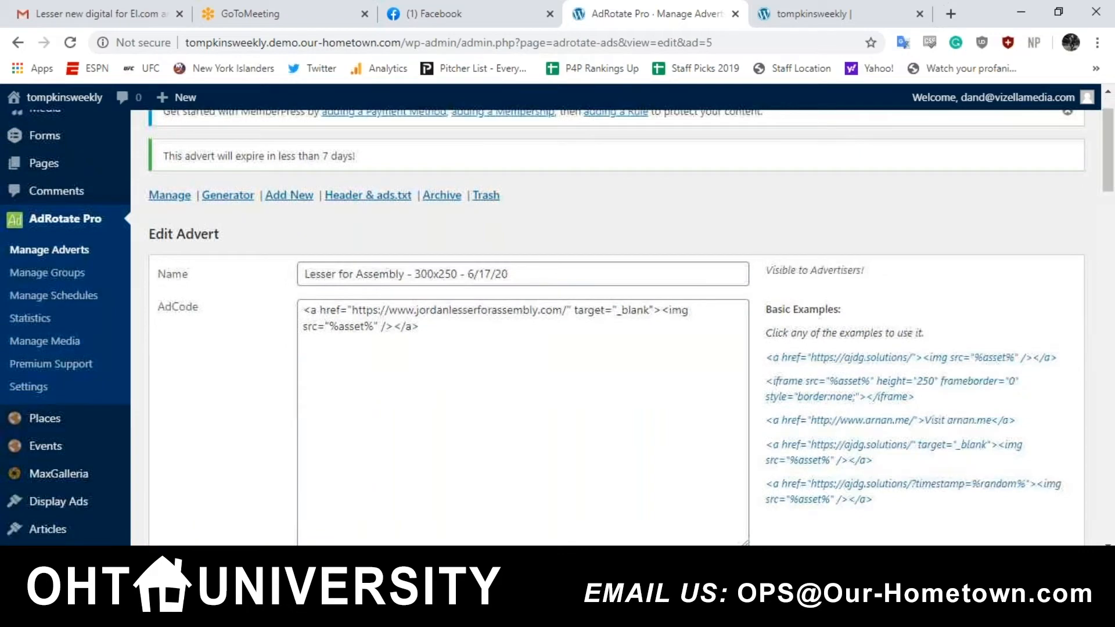
scroll(615, 325, down, 15)
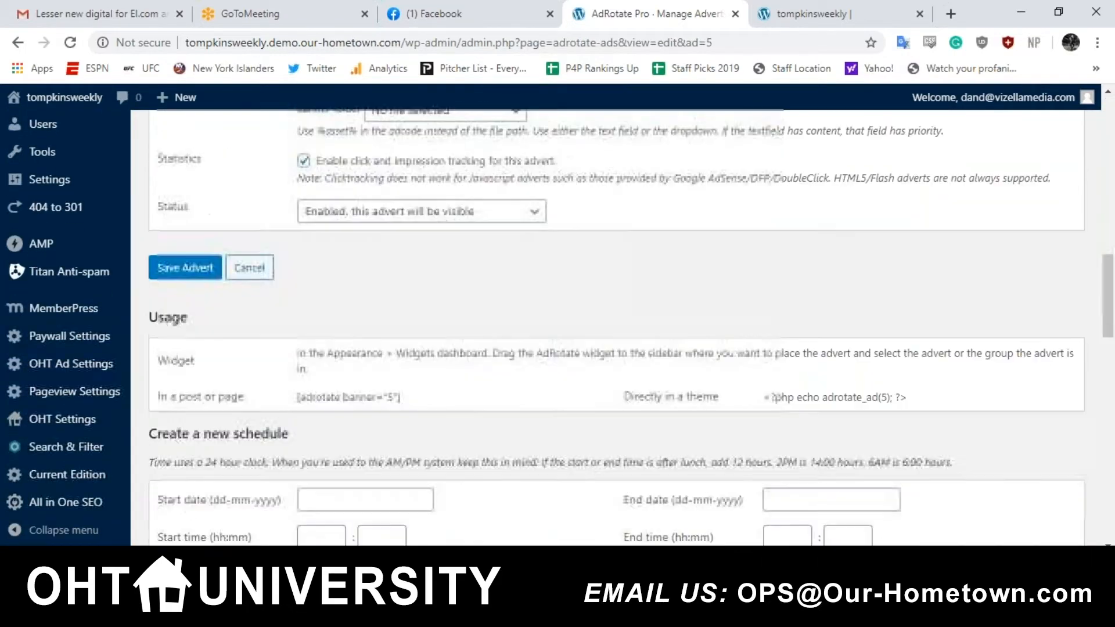
scroll(615, 325, down, 2)
scroll(615, 325, down, 4)
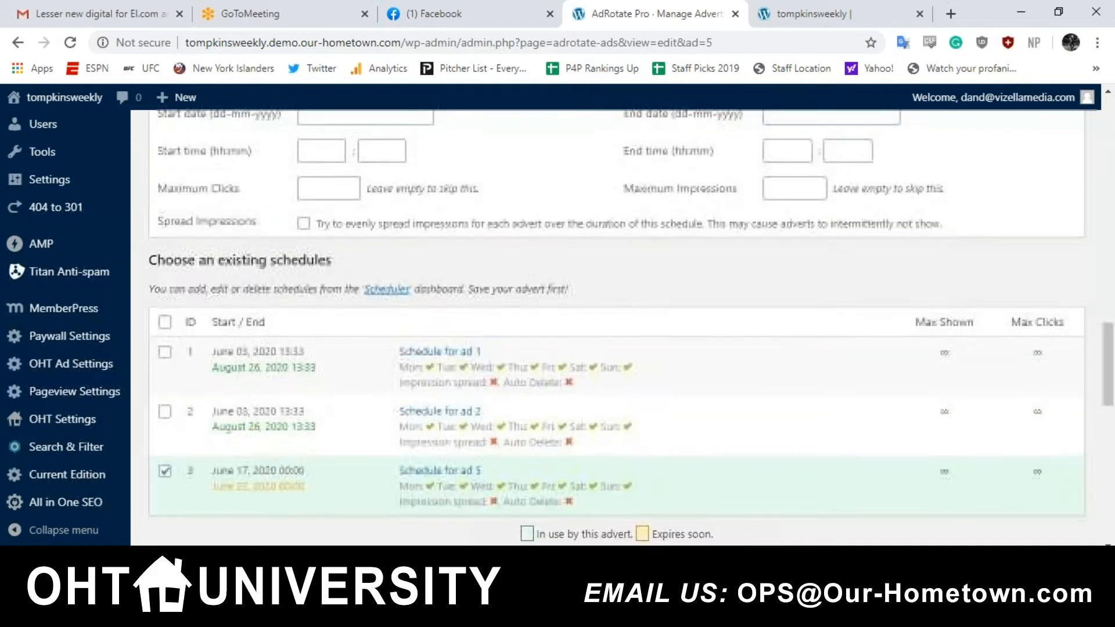
scroll(615, 325, up, 3)
scroll(616, 325, up, 5)
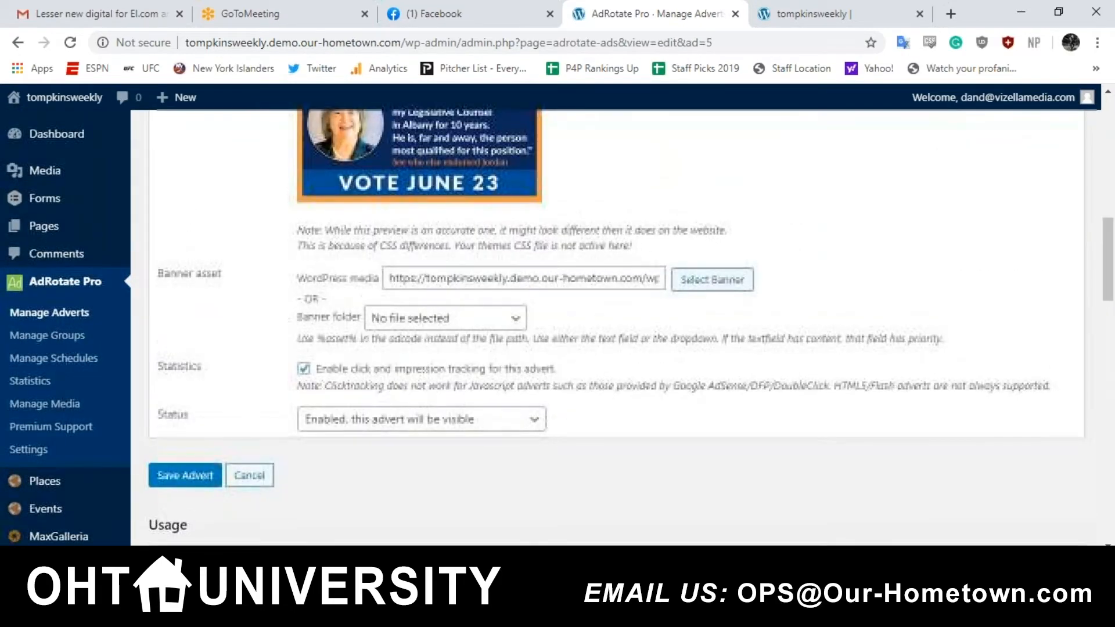
scroll(595, 494, up, 1)
scroll(595, 494, down, 7)
scroll(595, 494, down, 5)
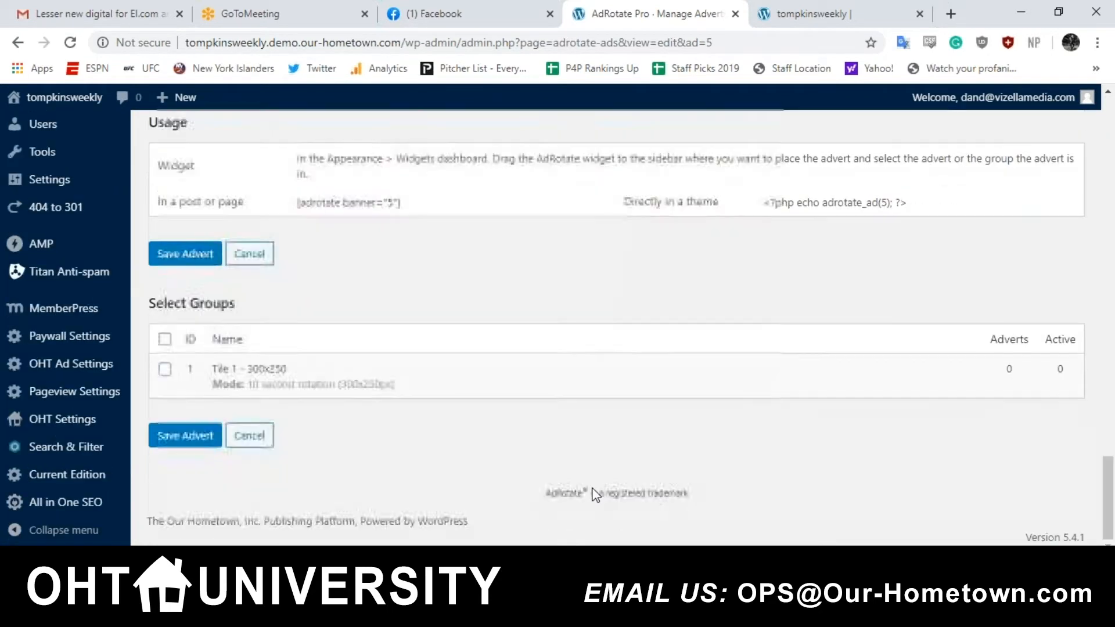
click(166, 373)
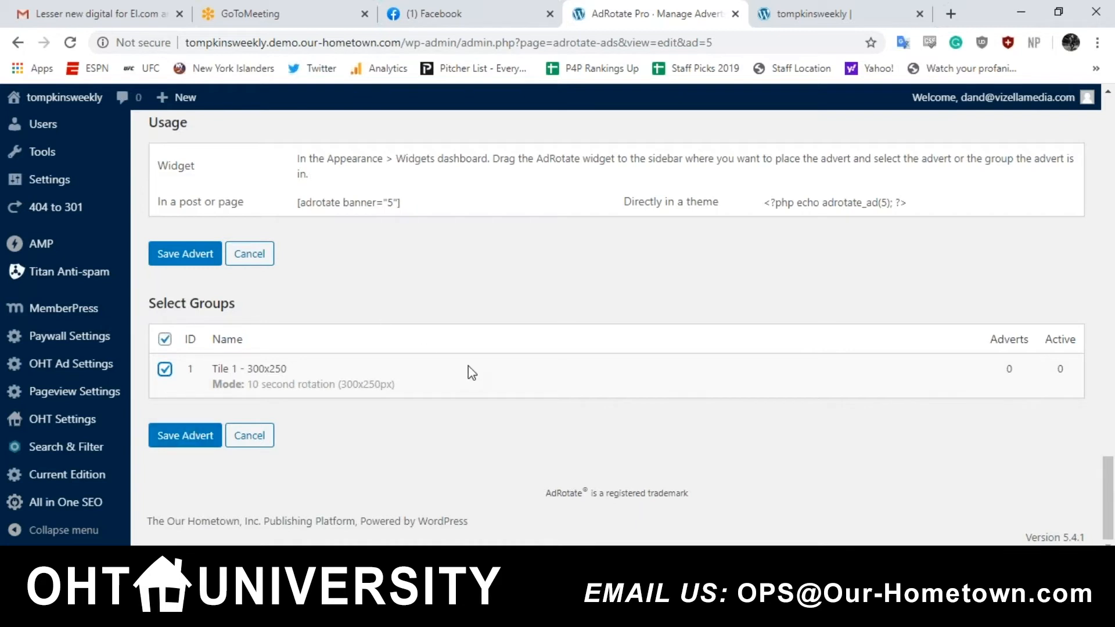
click(177, 437)
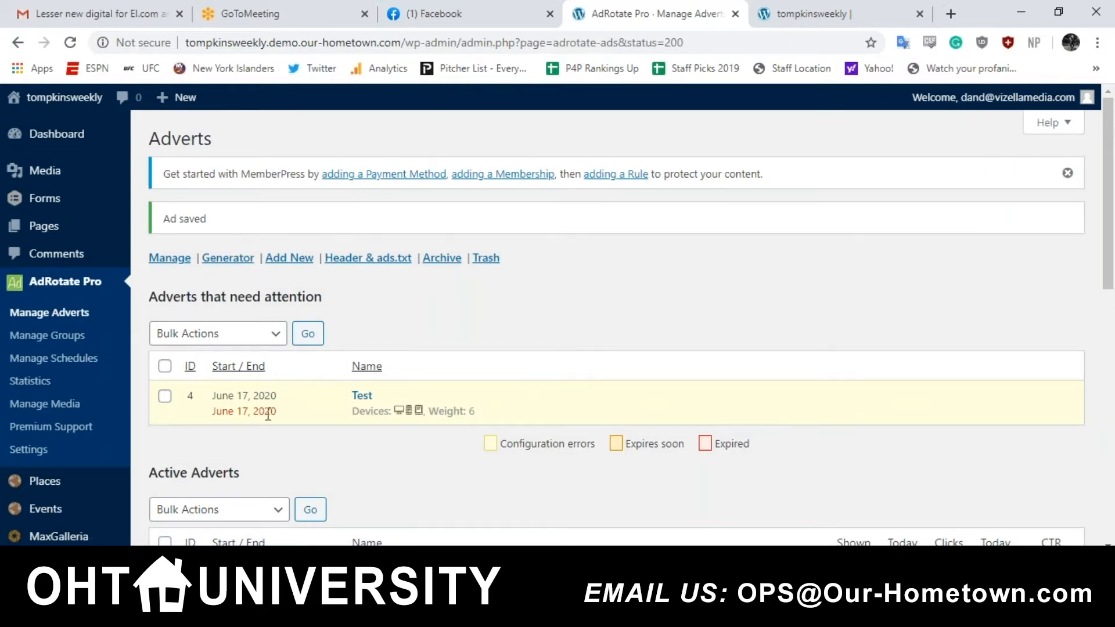
Start a new advert and check the homepage of the tompkinsweekly demo site.
click(305, 260)
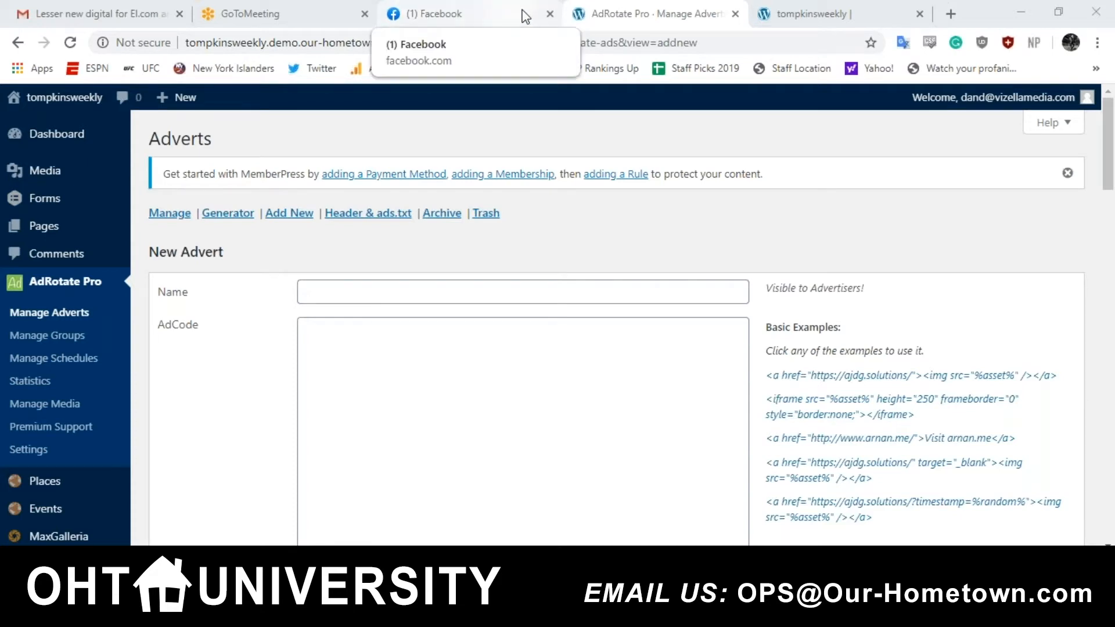
click(791, 12)
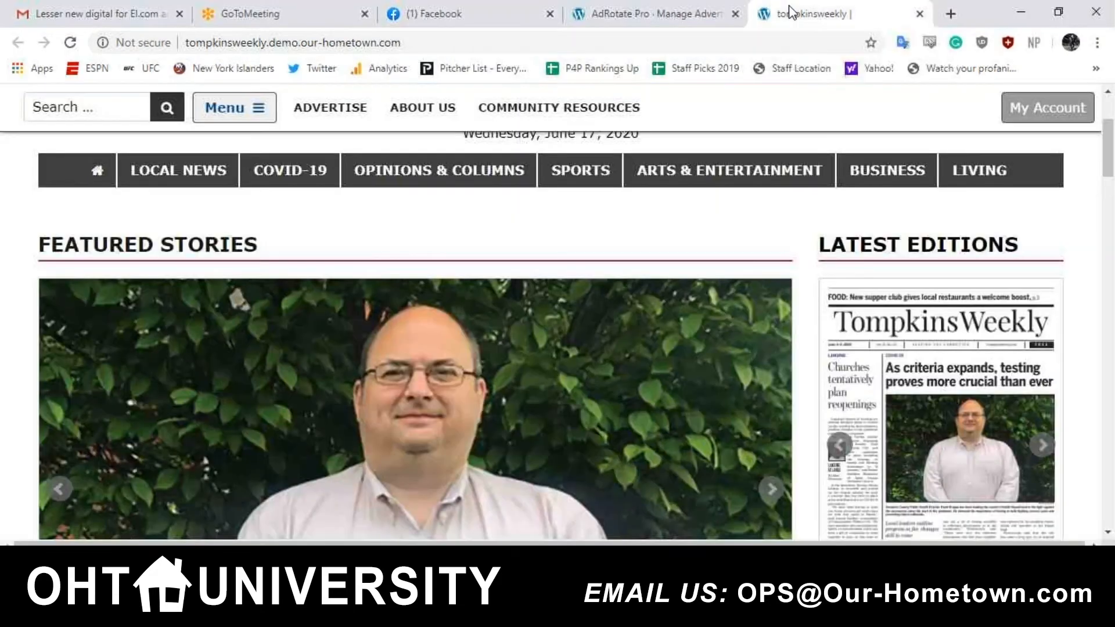
scroll(803, 193, down, 3)
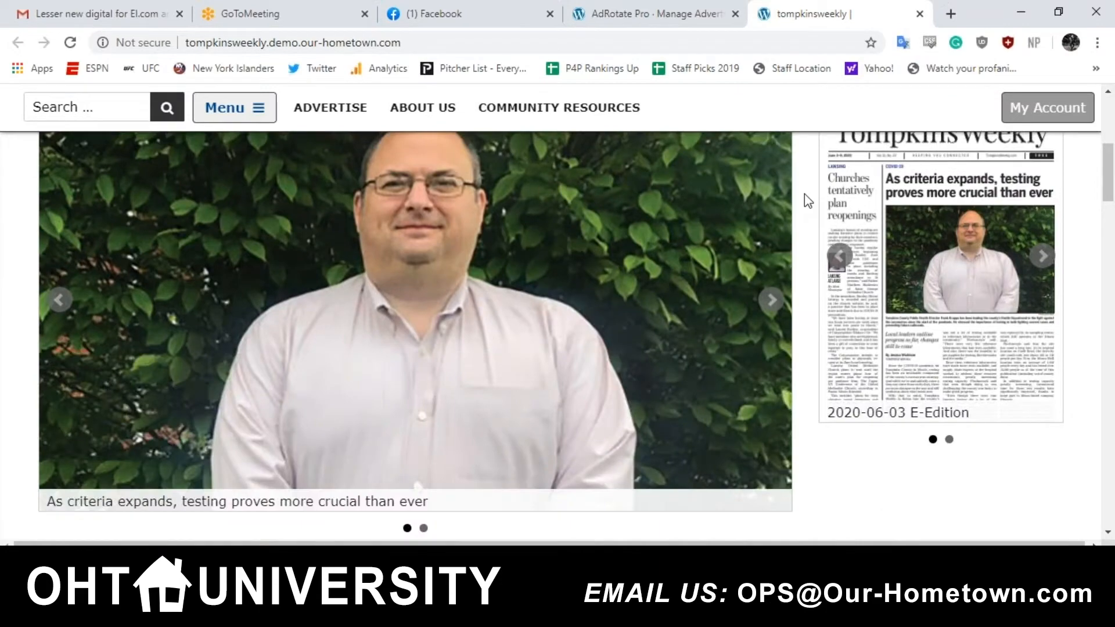
scroll(803, 193, up, 4)
click(513, 28)
click(598, 22)
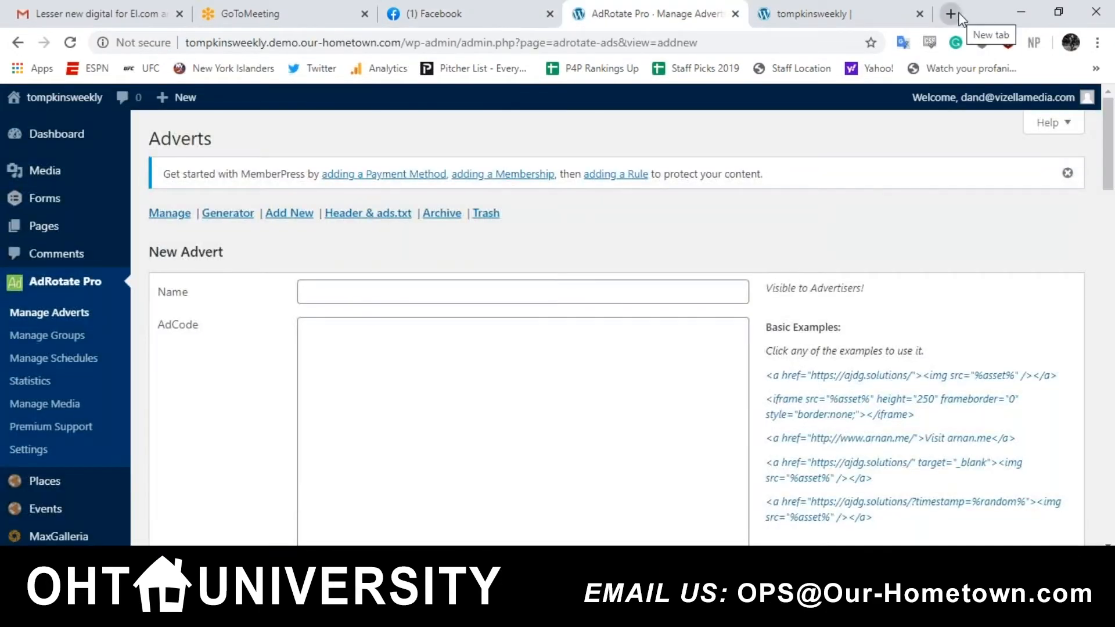
Open espnithaca.com in a new browser tab and look through its homepage for the rotating 300x250 sidebar adverts.
click(958, 16)
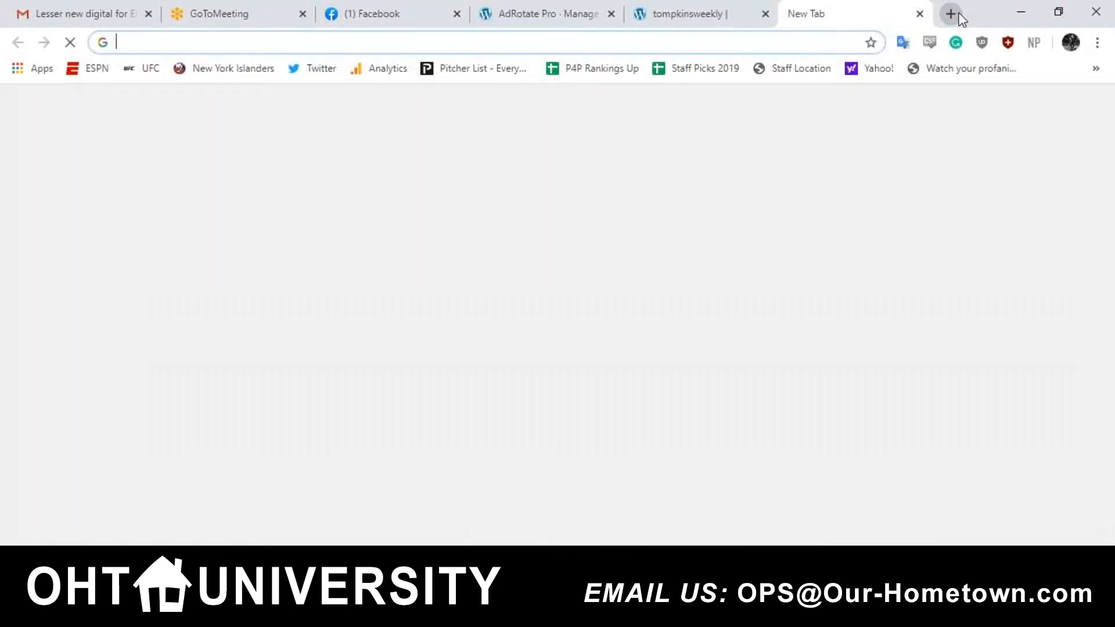
text(espnit)
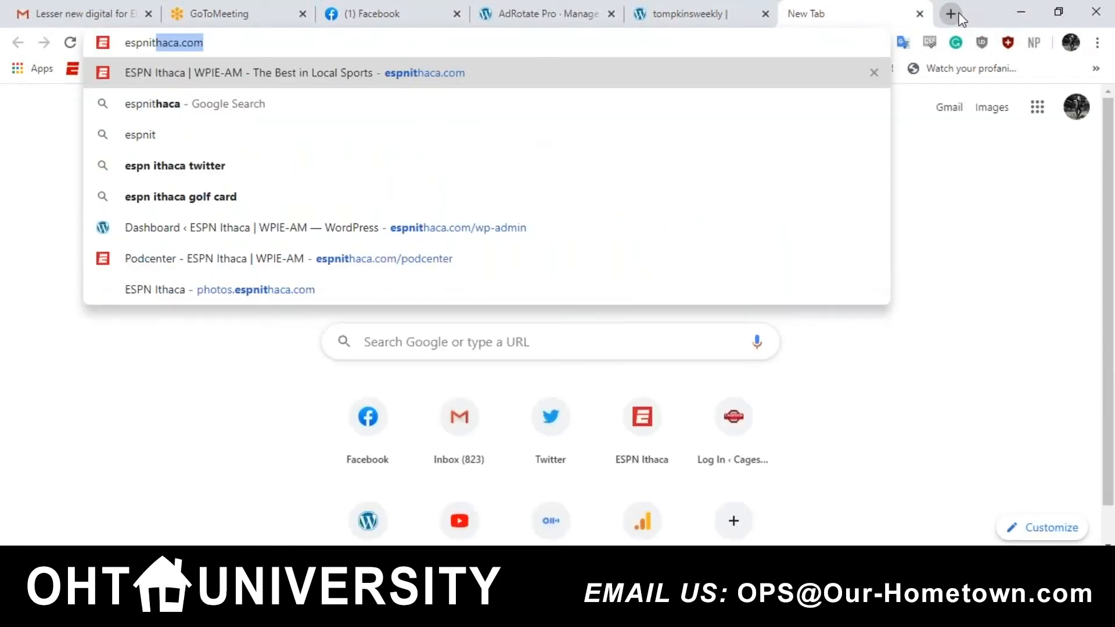
key(Return)
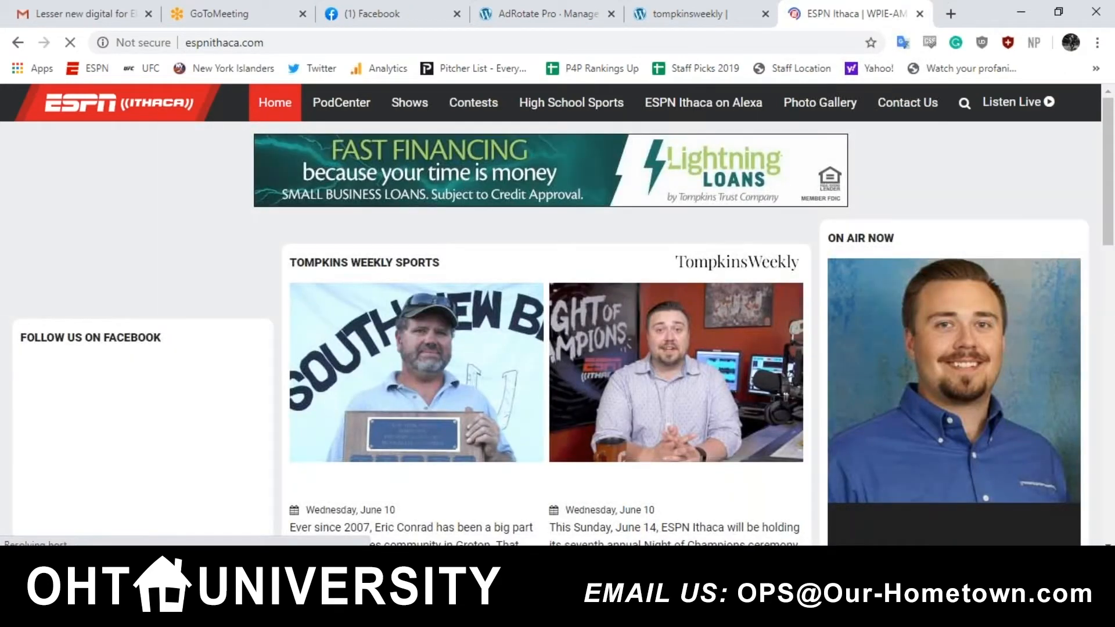
scroll(952, 401, down, 5)
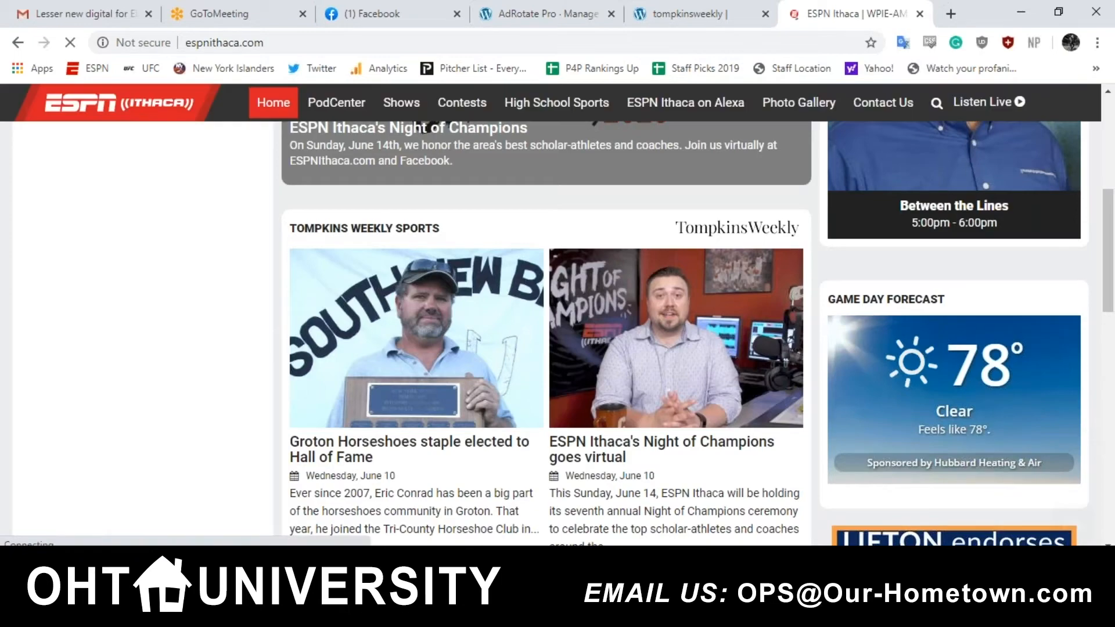
scroll(545, 334, down, 2)
scroll(952, 406, down, 1)
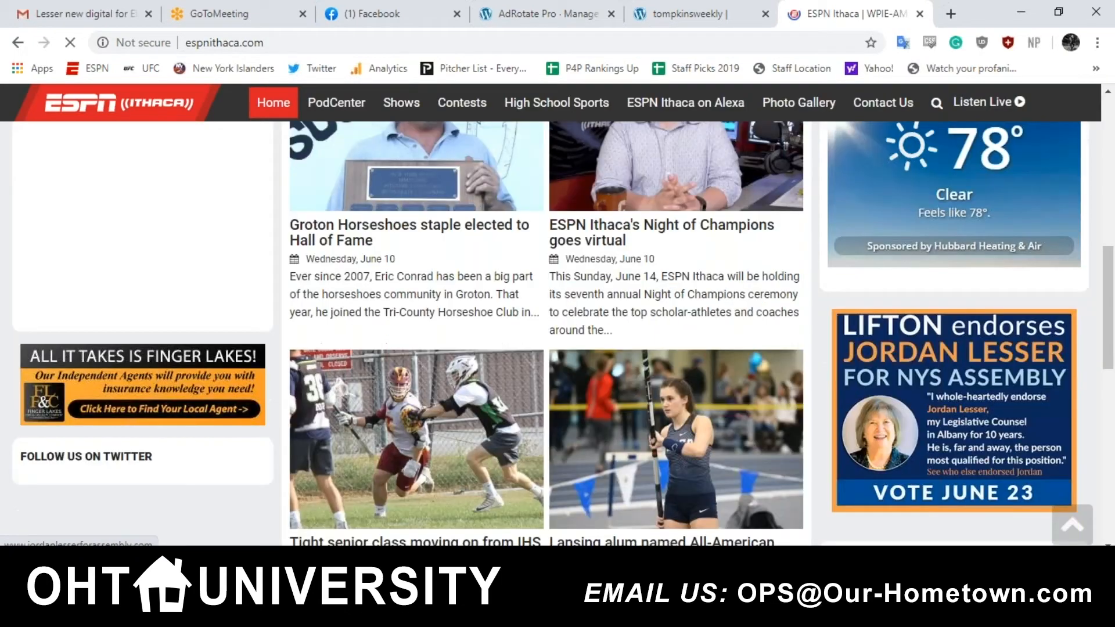
scroll(952, 406, down, 2)
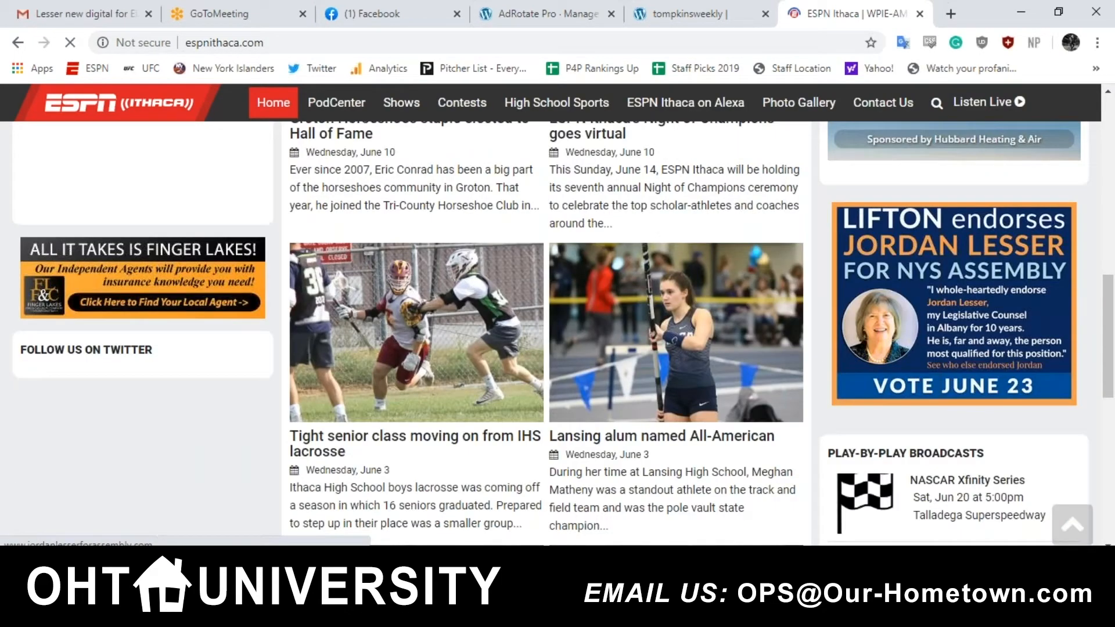
scroll(952, 290, down, 1)
scroll(952, 291, down, 2)
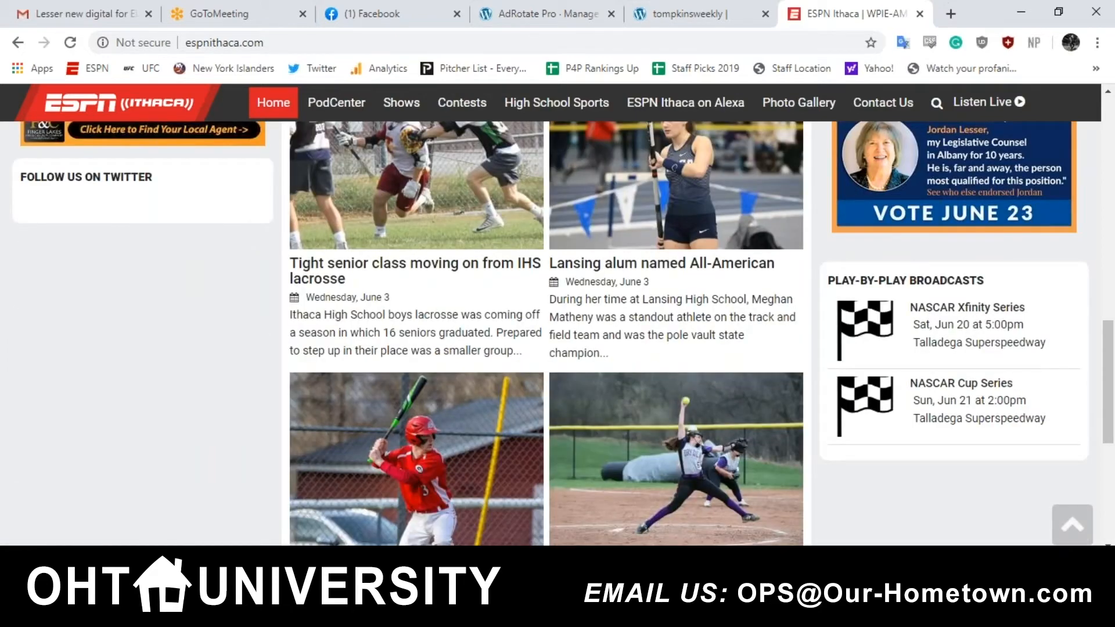
scroll(546, 331, up, 2)
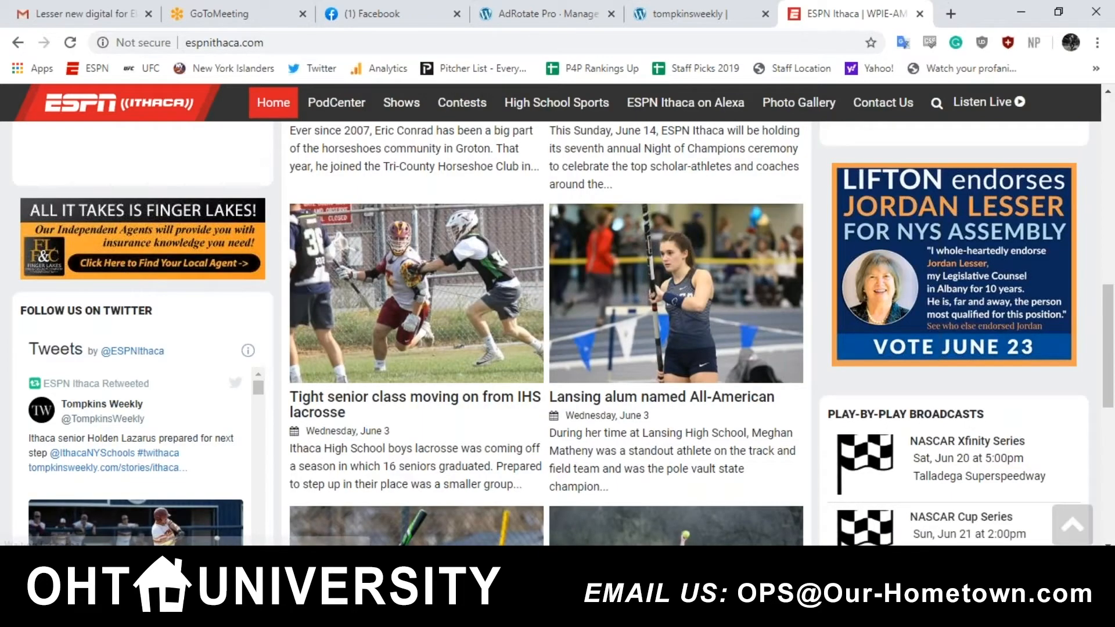
scroll(545, 331, up, 1)
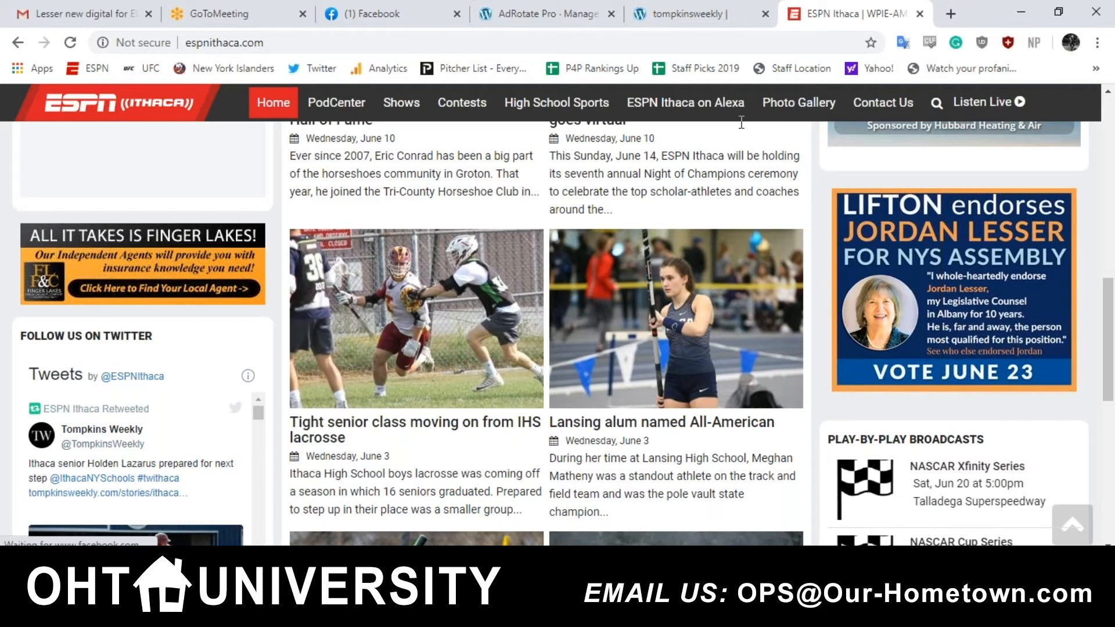
click(646, 37)
text(tompkinsweekly)
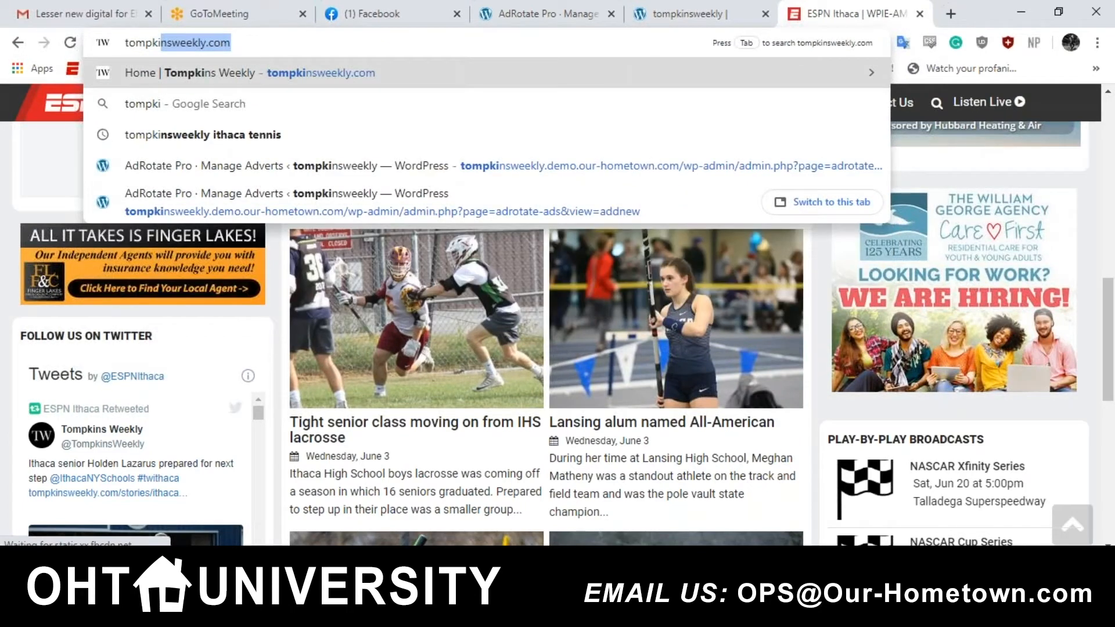
key(Return)
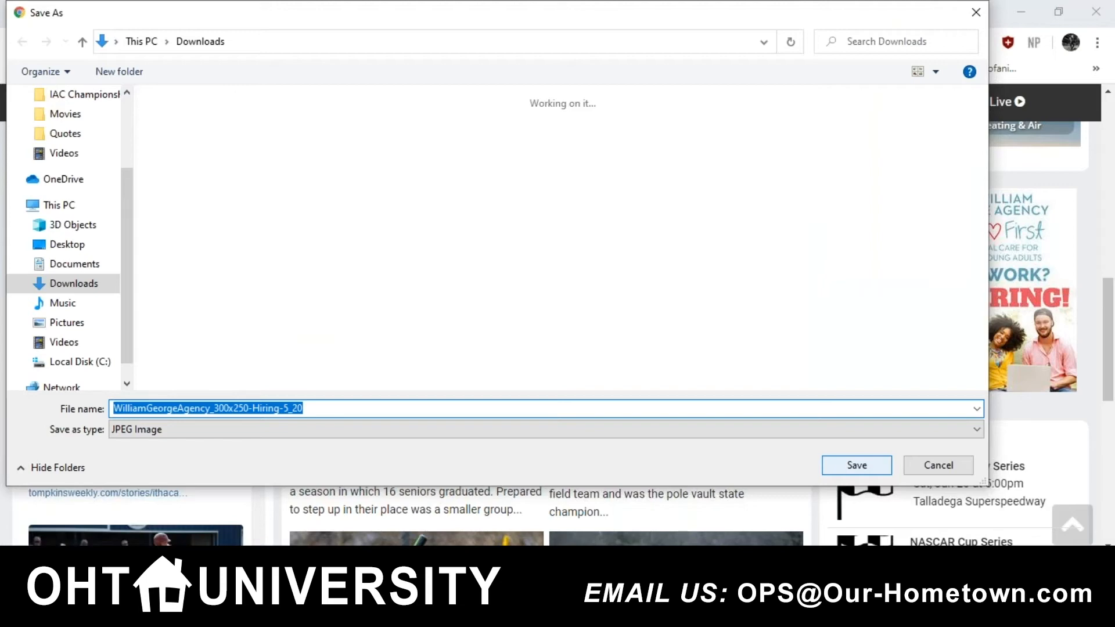
Save the William George Agency hiring banner to Downloads as the JPEG image "WilliamGeorgeAgency_300x250-Hiring-5_20".
key(Return)
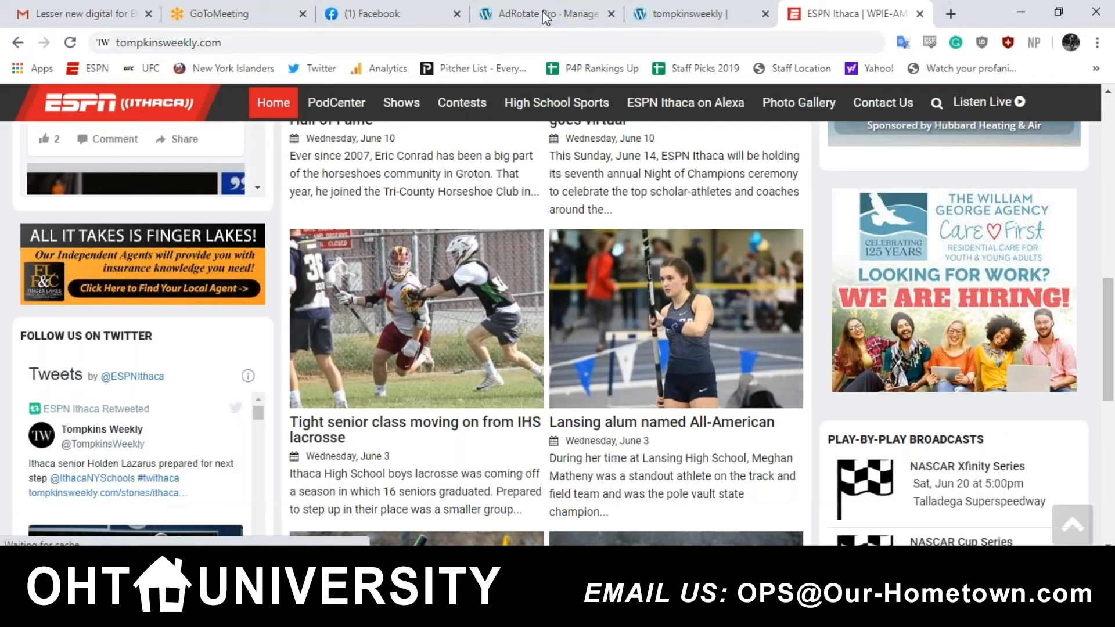
Name the new advert "William George Agency - 300x250 - 6/17/20" and insert the basic example AdCode with target="_blank" and the %asset% image.
click(544, 17)
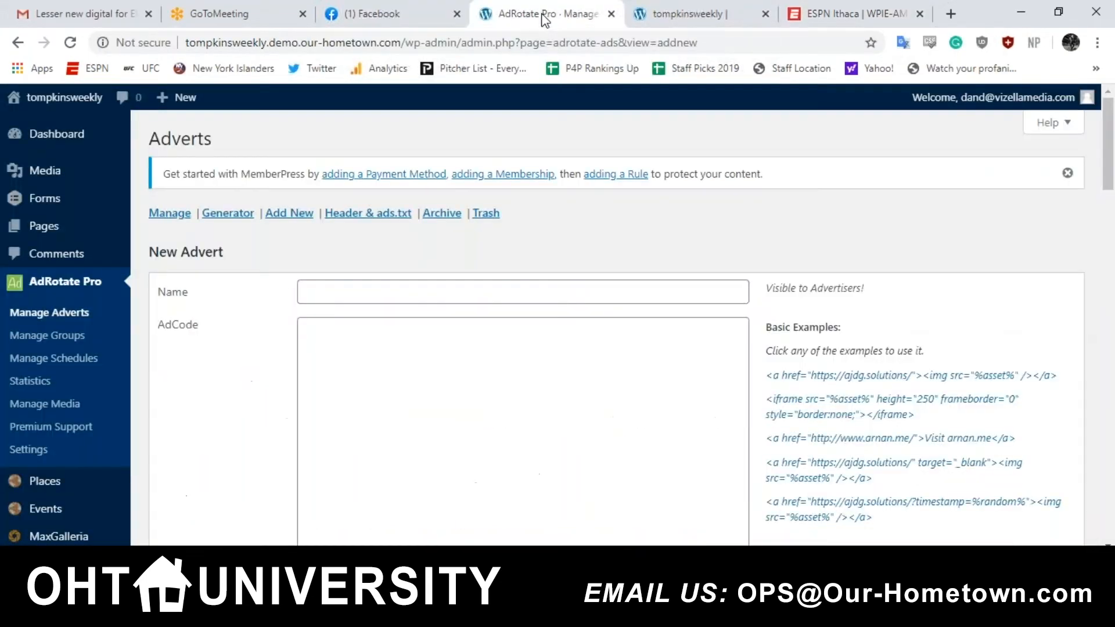
text(William )
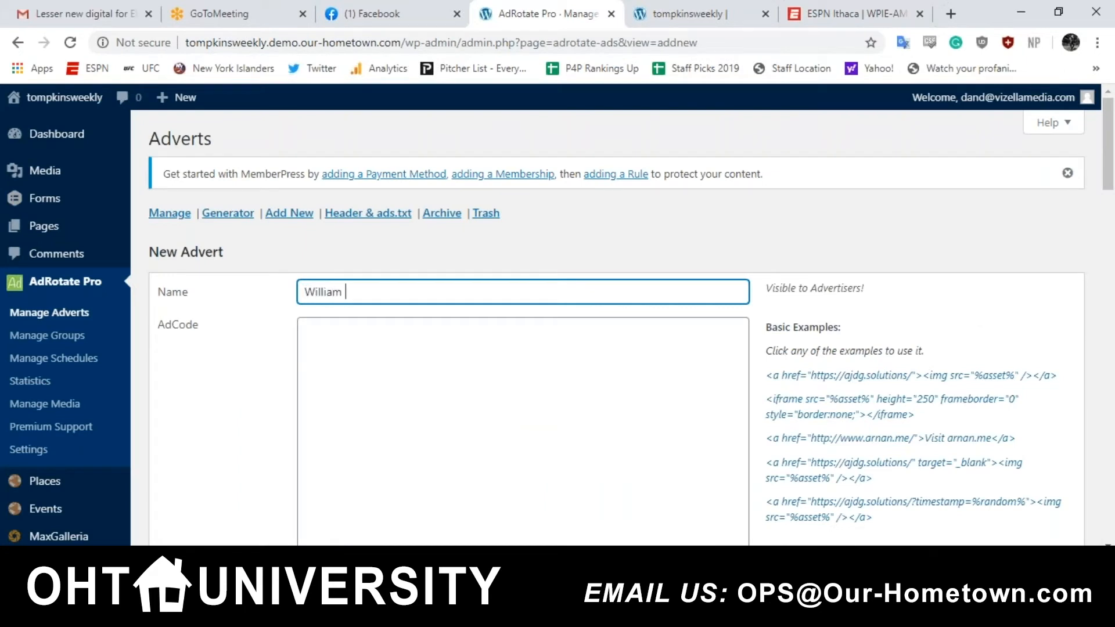
text(George Agency - 30)
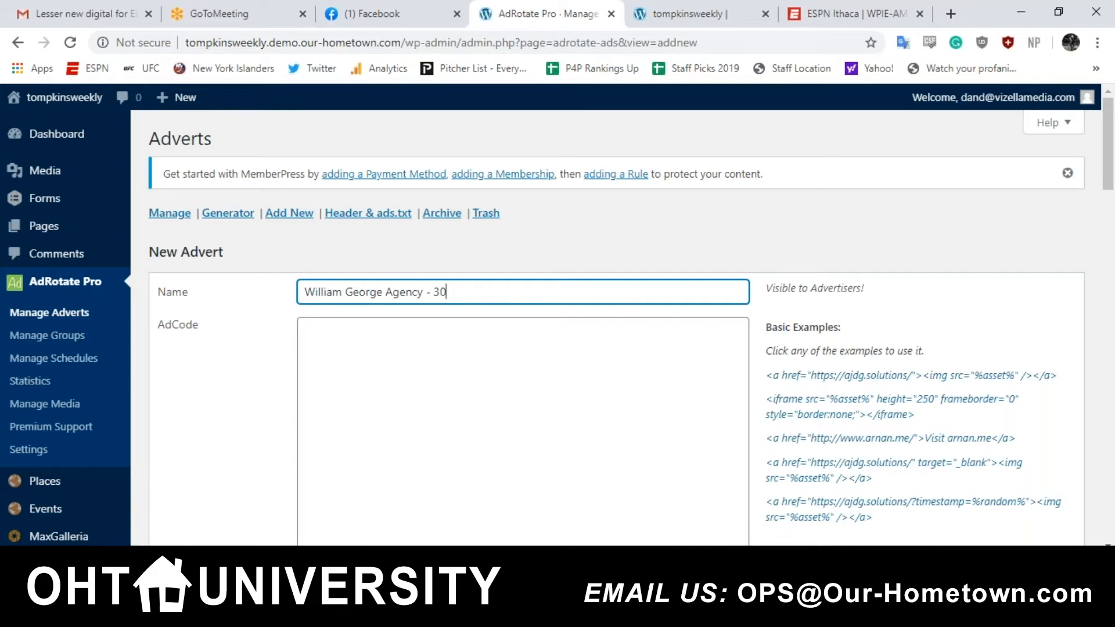
text(0x250 -)
text(6/17/20)
click(836, 480)
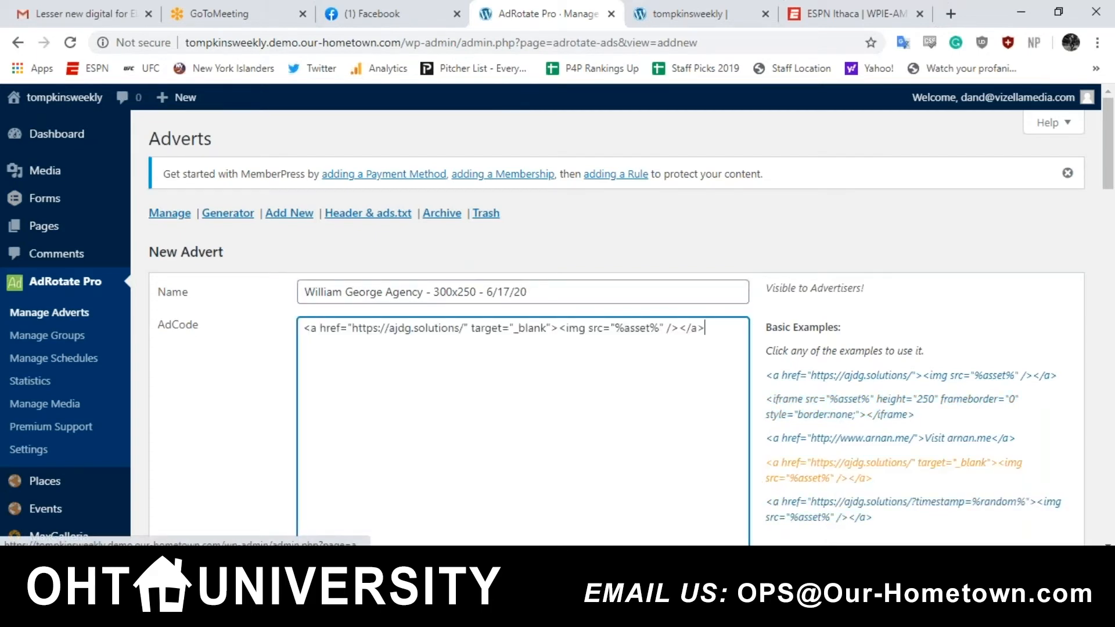
Search the web for "william george agency" in a new browser tab.
click(860, 5)
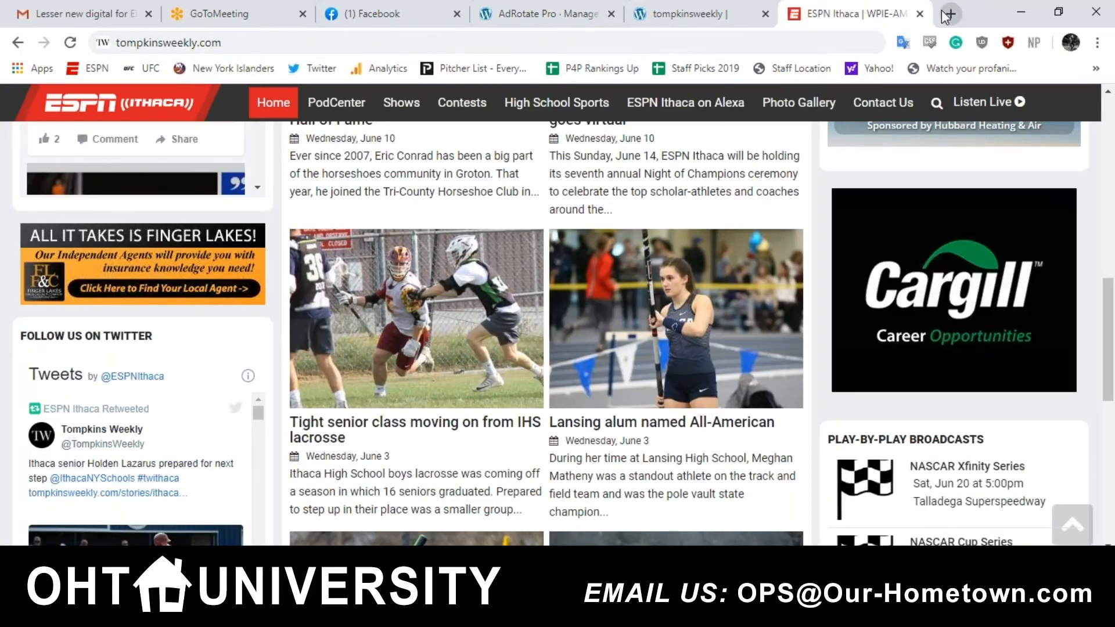
click(948, 14)
text(wi)
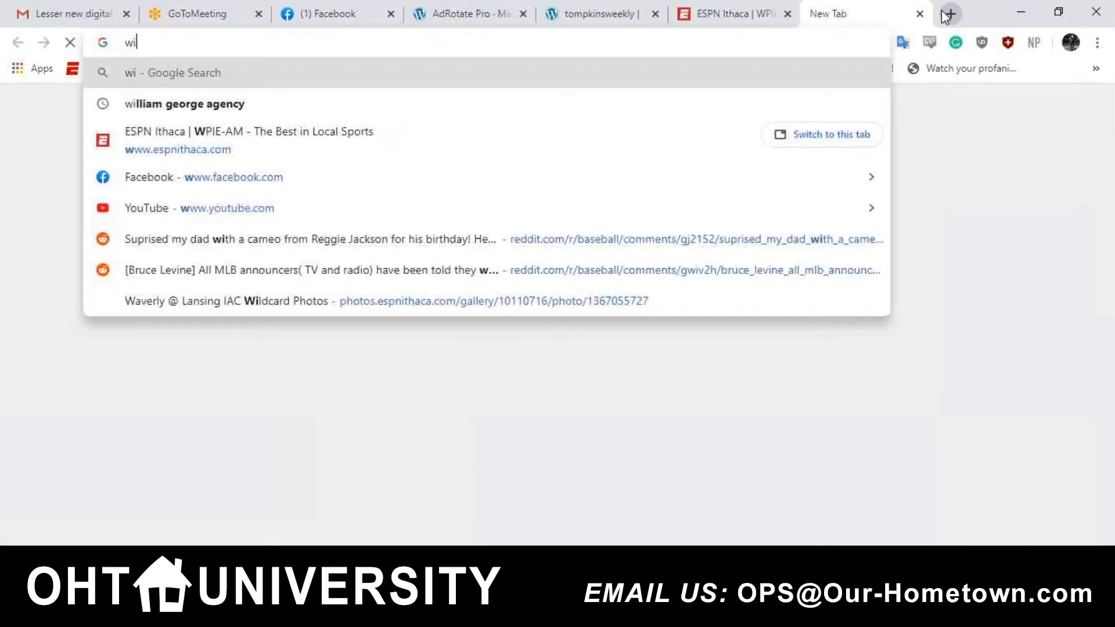
text(lli)
key(Down)
key(Down)
key(Down)
key(Down)
key(Down)
key(Down)
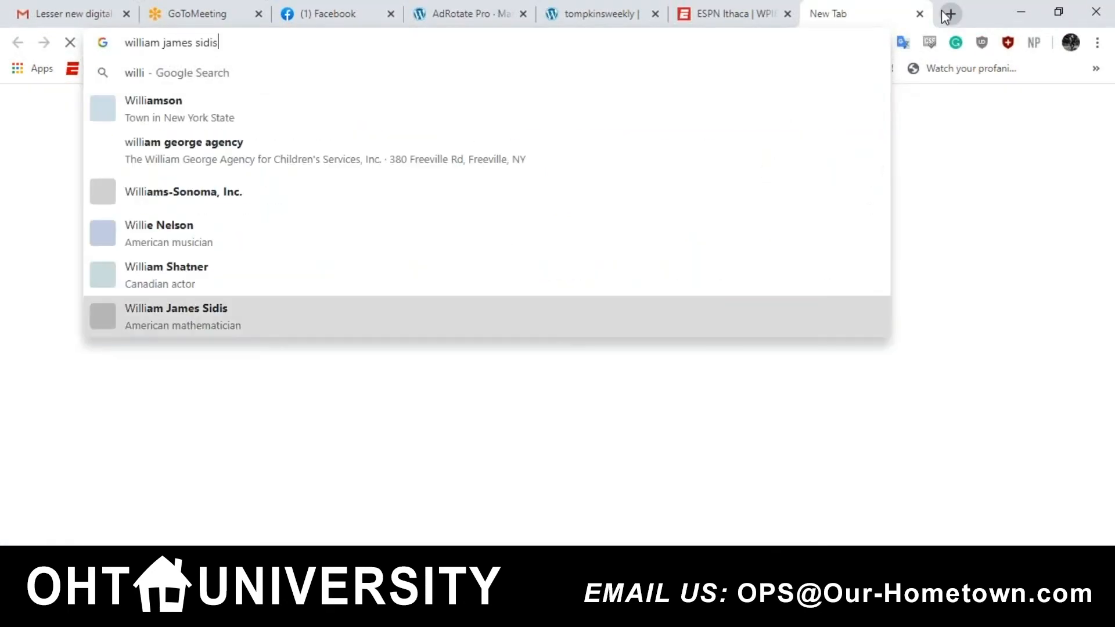
key(Up)
key(Up)
key(Up)
key(Up)
key(Return)
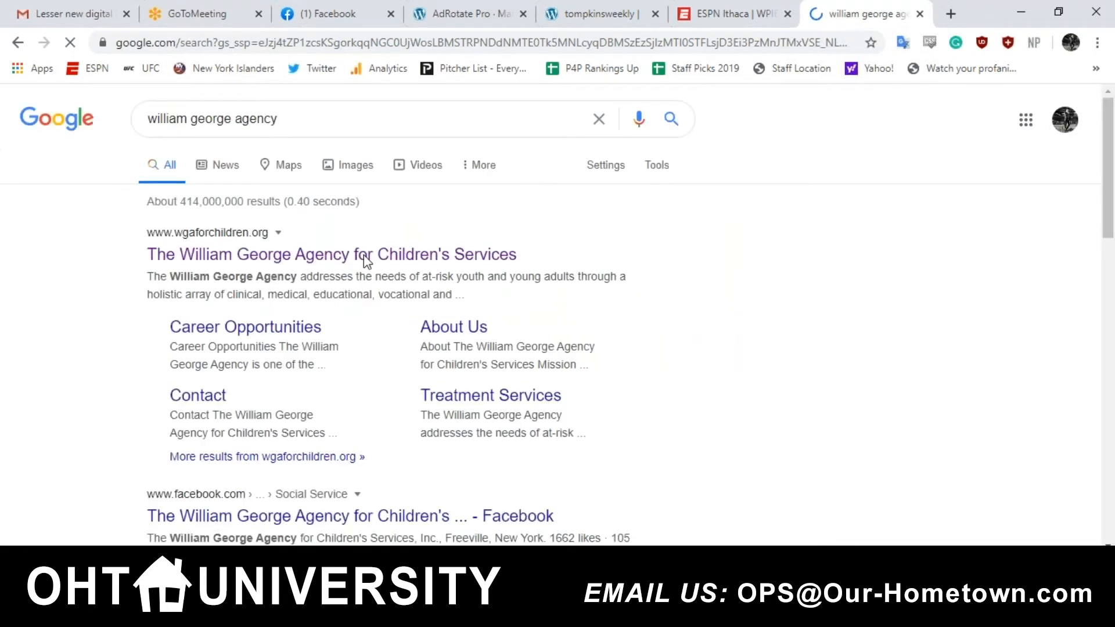
Copy the link address of the "The William George Agency for Children's Services" result and return to the new advert form.
right_click(366, 262)
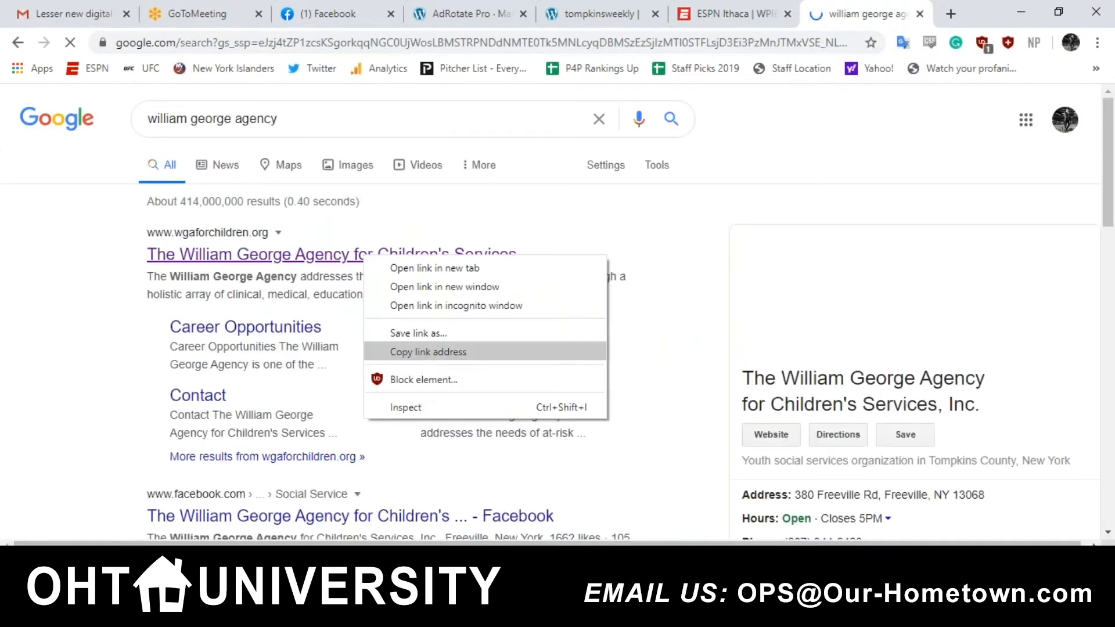
click(427, 352)
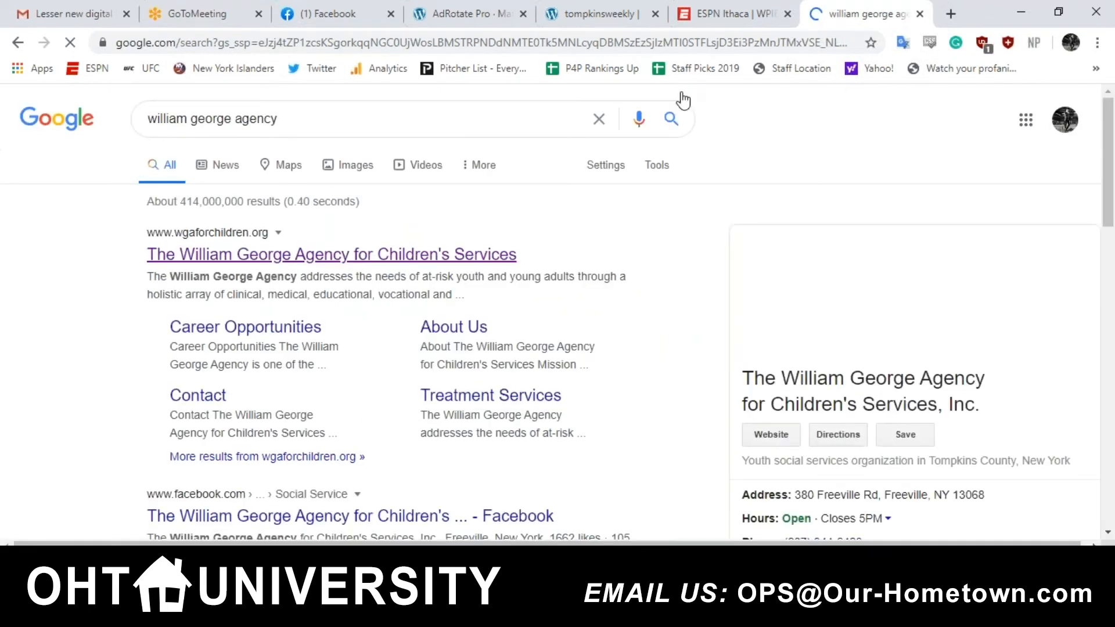
click(625, 15)
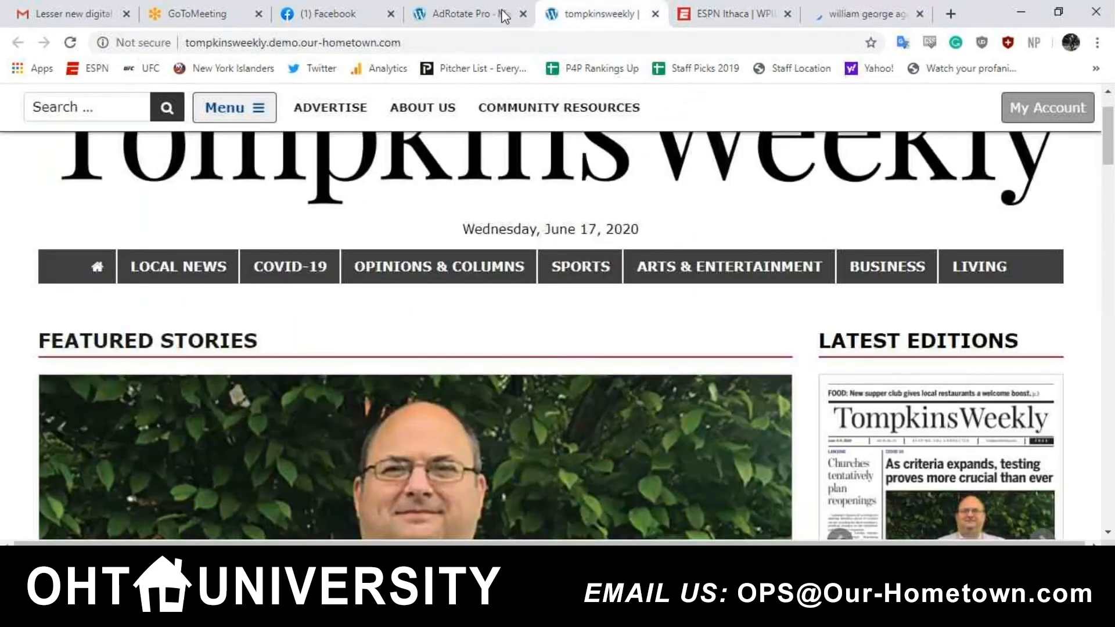
click(476, 13)
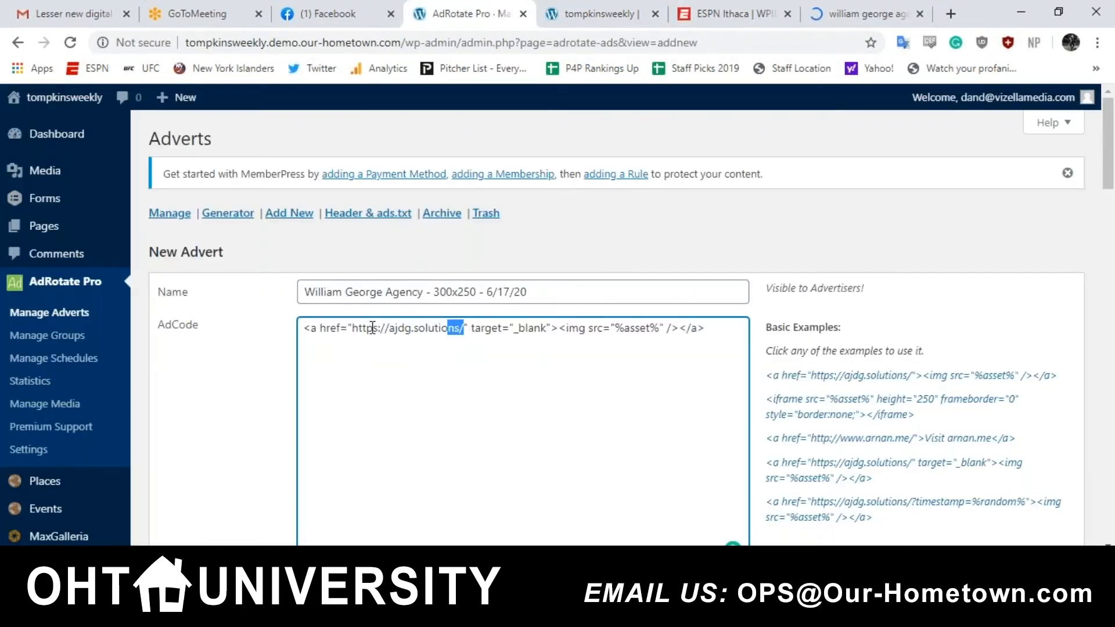
drag(372, 328, 352, 328)
key(ctrl+v)
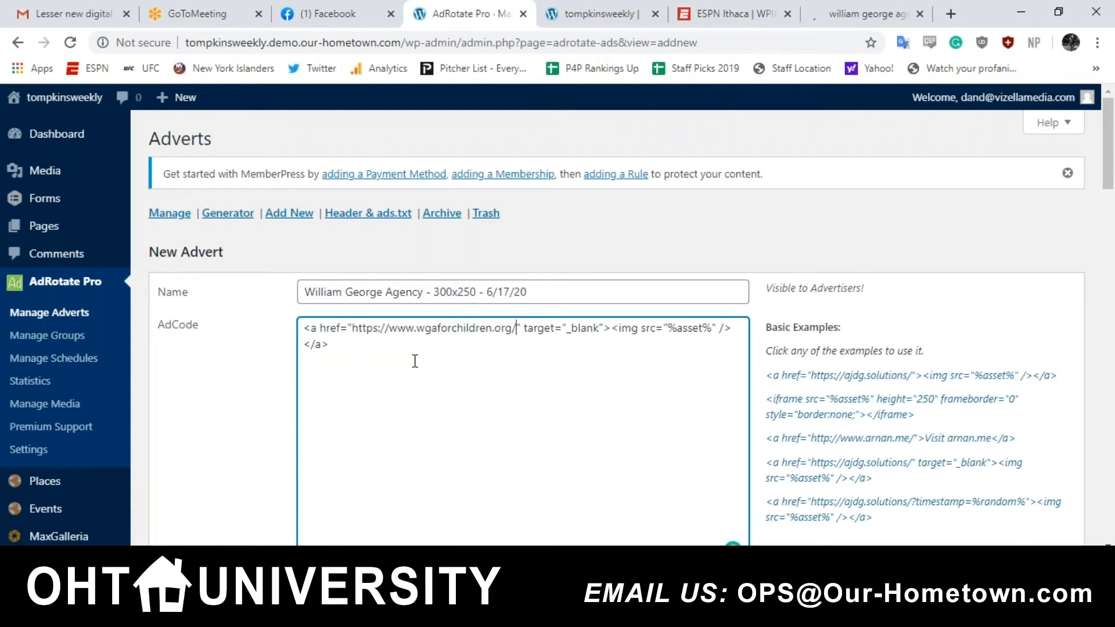
Upload WilliamGeorgeAgency_300x250-Hiring-5_20.jpg to the media library, choose it as the banner asset, and refresh the advert preview.
scroll(415, 361, down, 5)
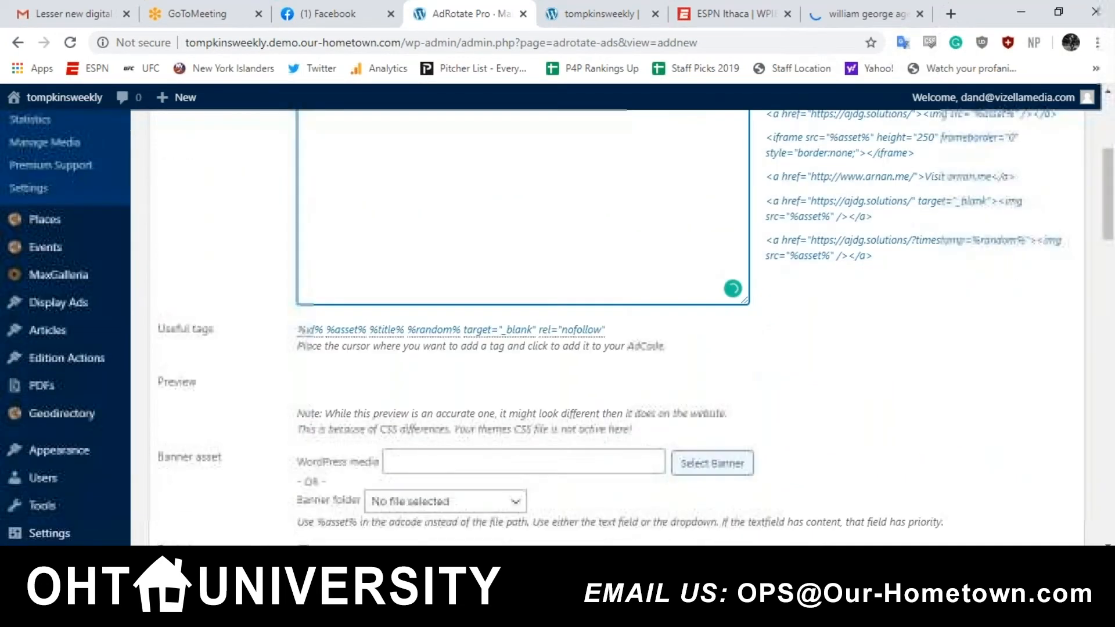
scroll(415, 362, down, 5)
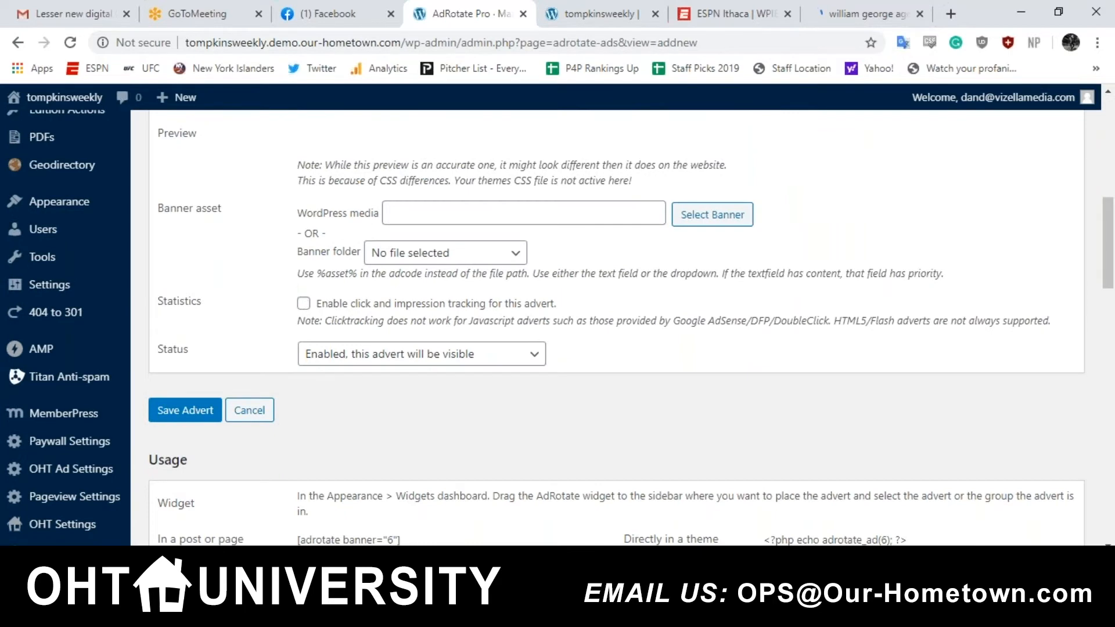
scroll(559, 328, down, 1)
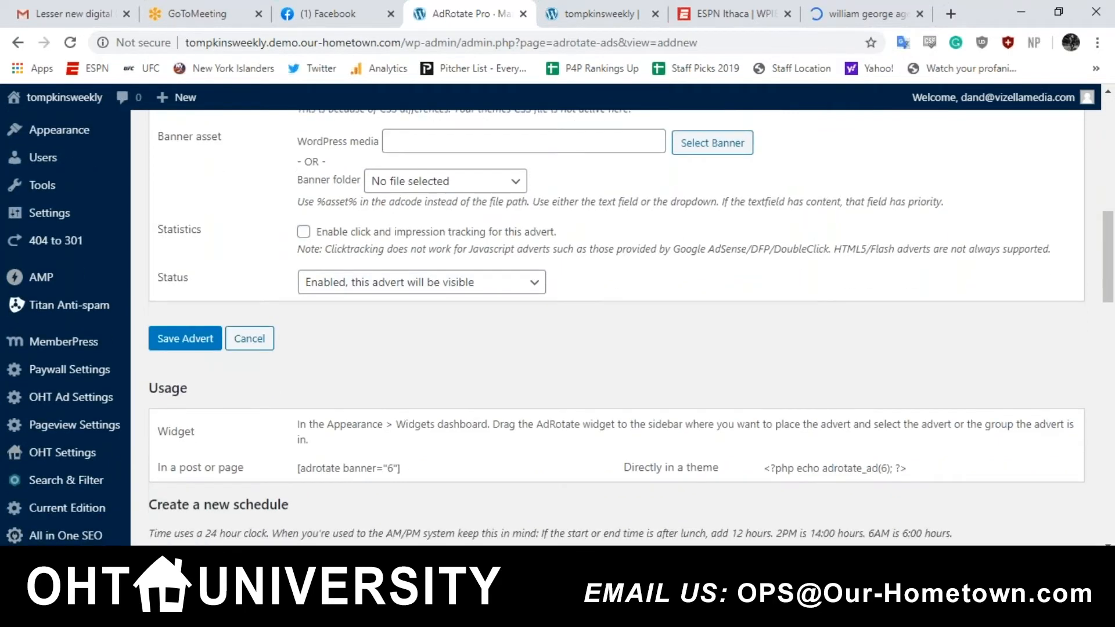
scroll(616, 328, down, 4)
scroll(616, 328, up, 4)
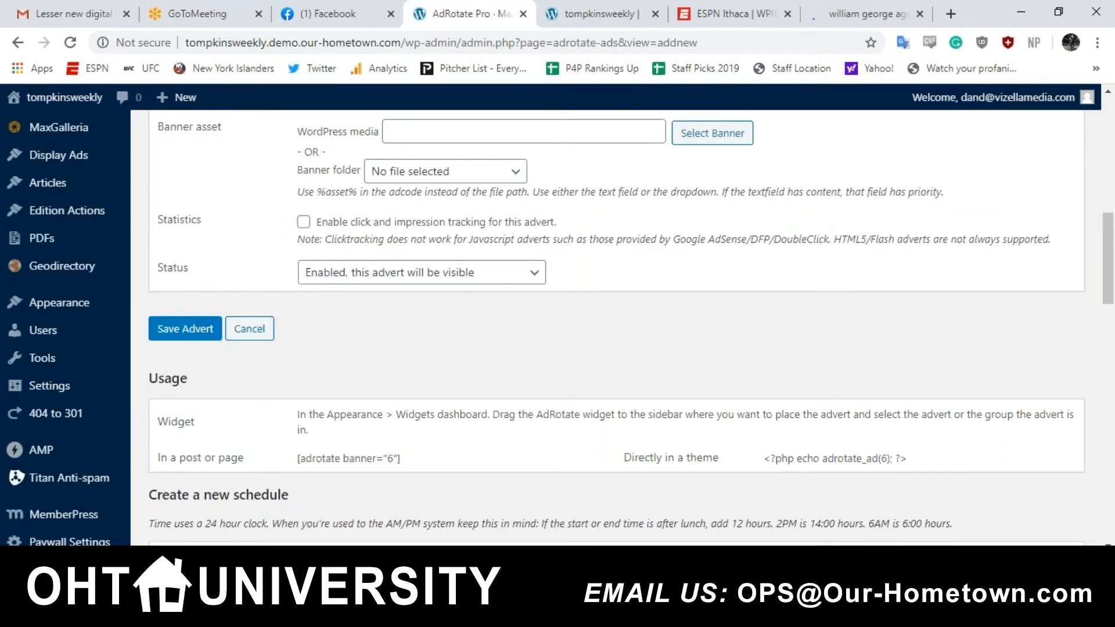
scroll(709, 348, up, 4)
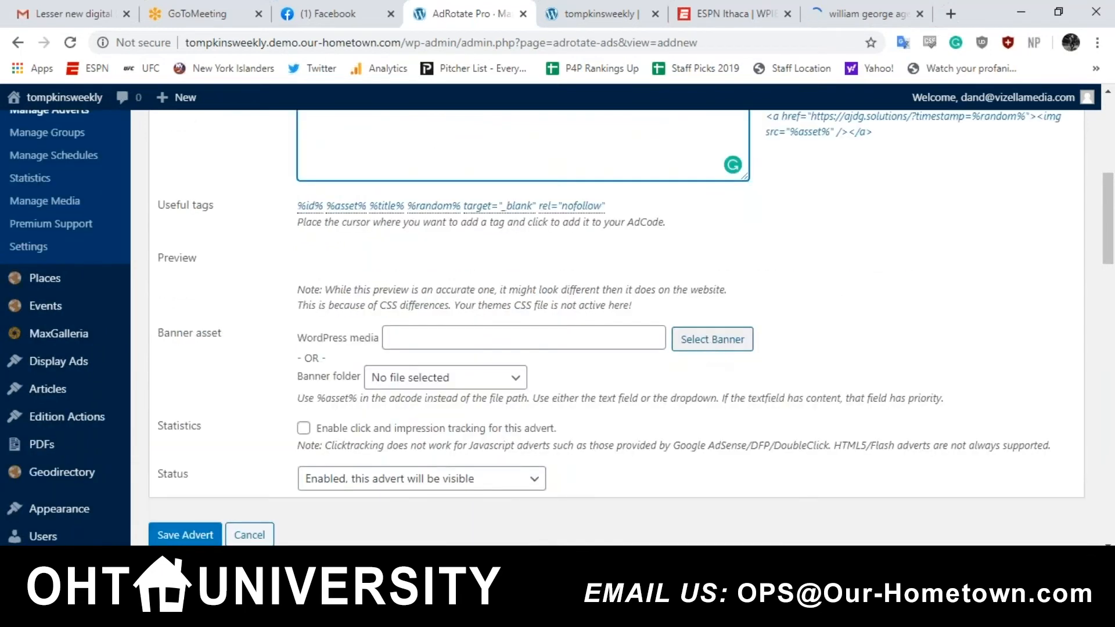
click(712, 339)
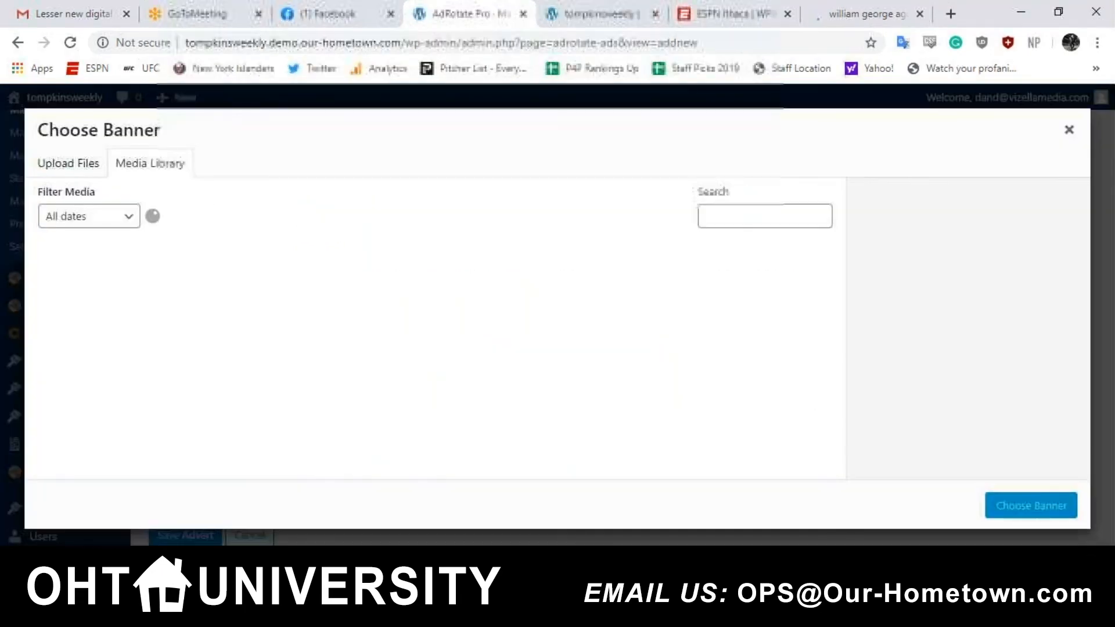
drag(248, 343, 504, 345)
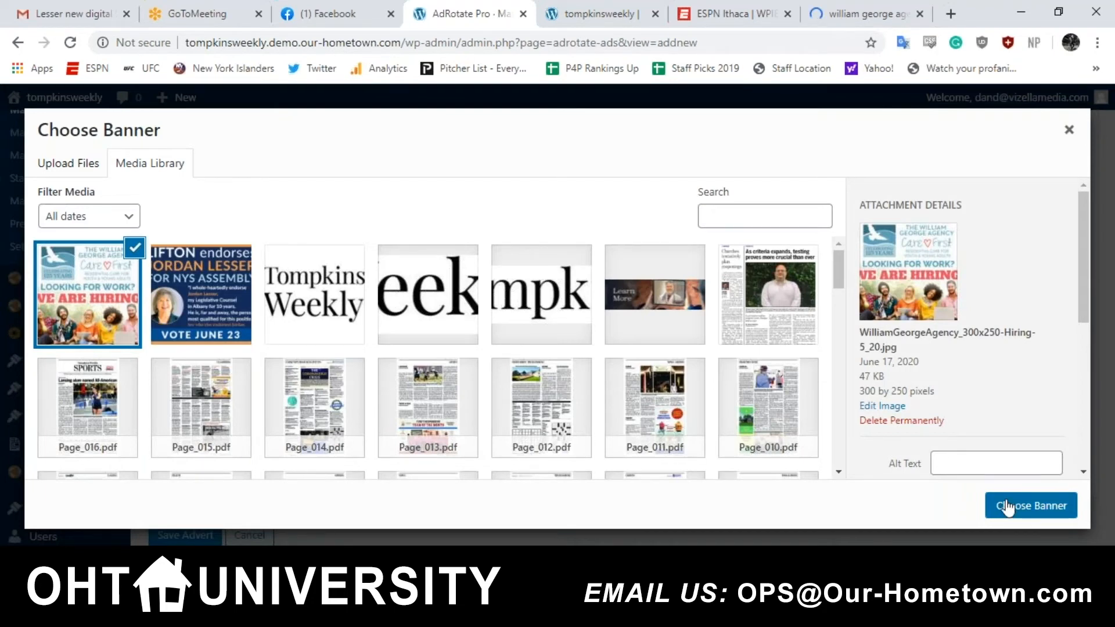
click(1007, 506)
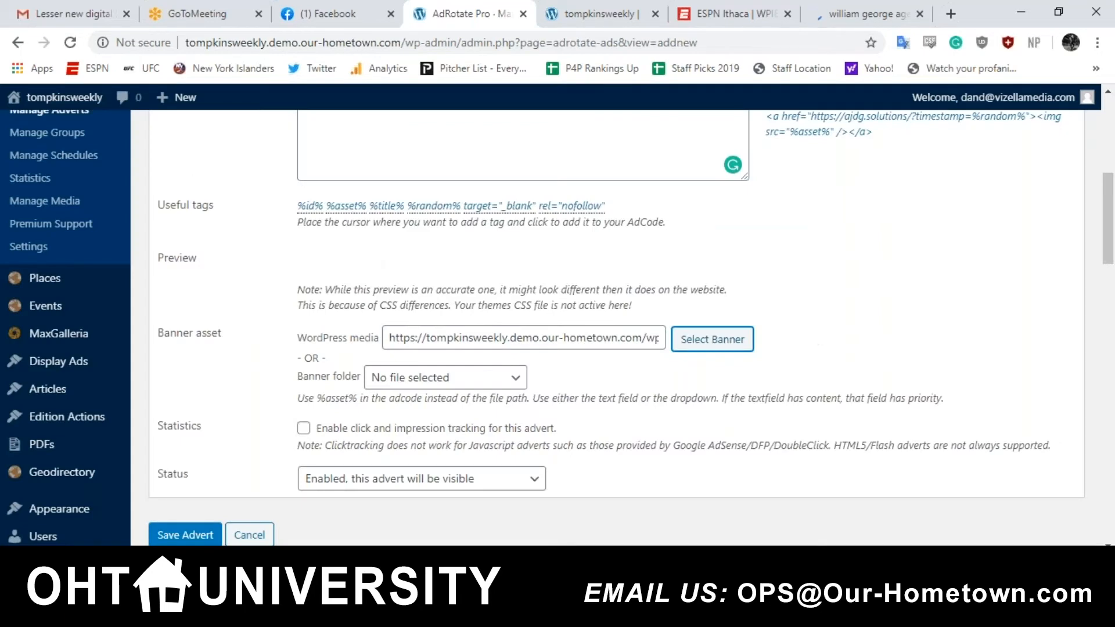
scroll(615, 328, up, 4)
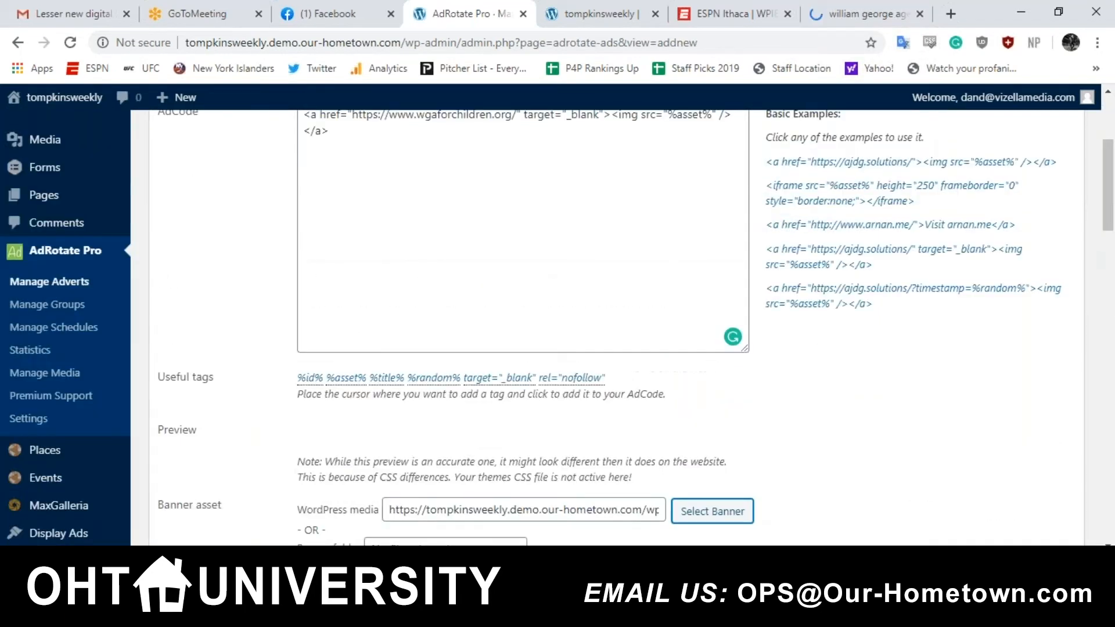
click(329, 240)
scroll(543, 232, down, 4)
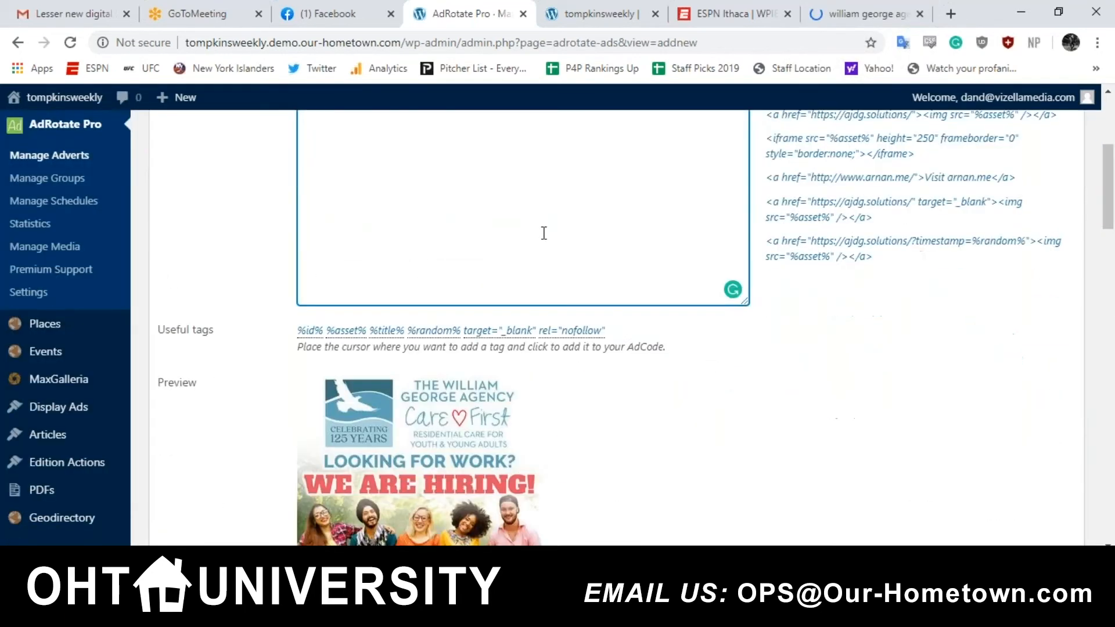
Enable click and impression tracking for the William George Agency advert.
scroll(604, 427, down, 5)
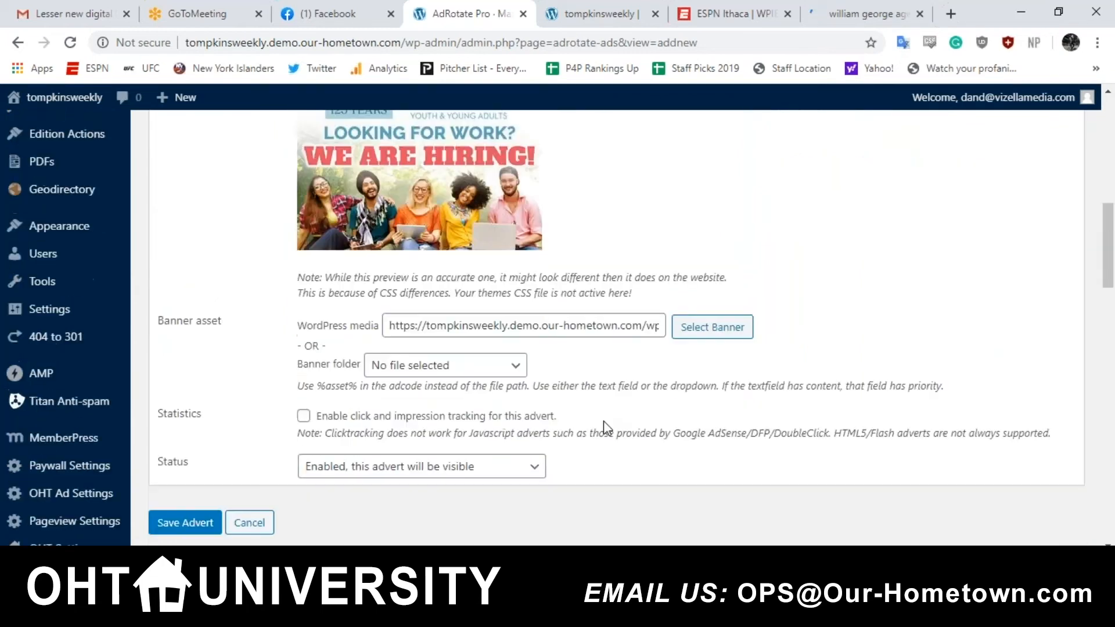
scroll(605, 428, down, 1)
click(303, 339)
Set the new schedule's start date to 17-06-2020 and its start time to 00:00.
scroll(667, 366, down, 4)
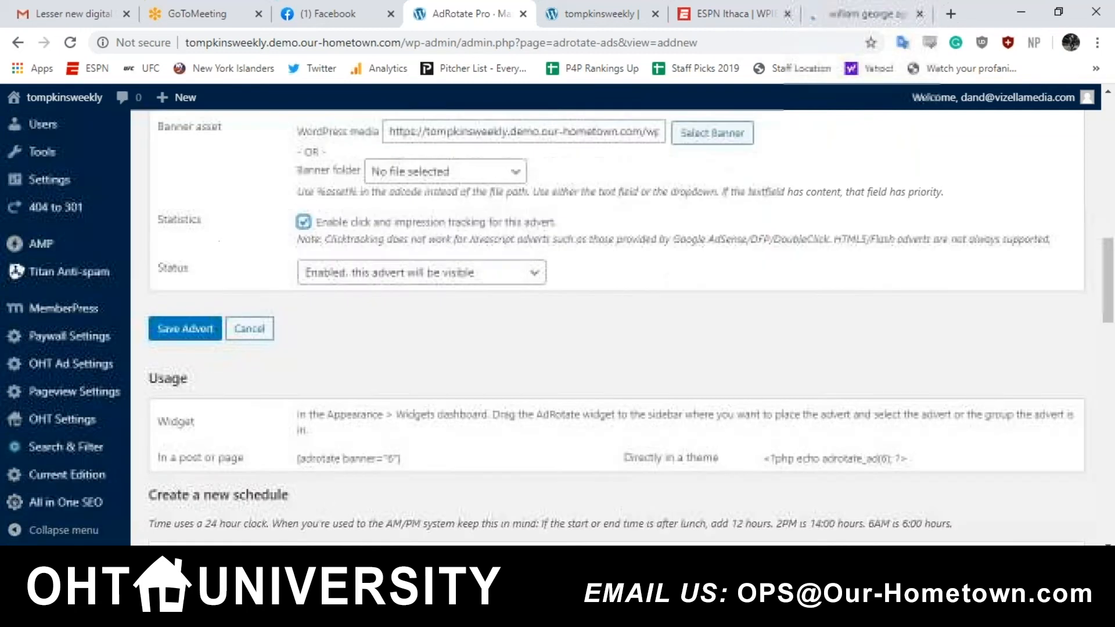
scroll(446, 322, down, 3)
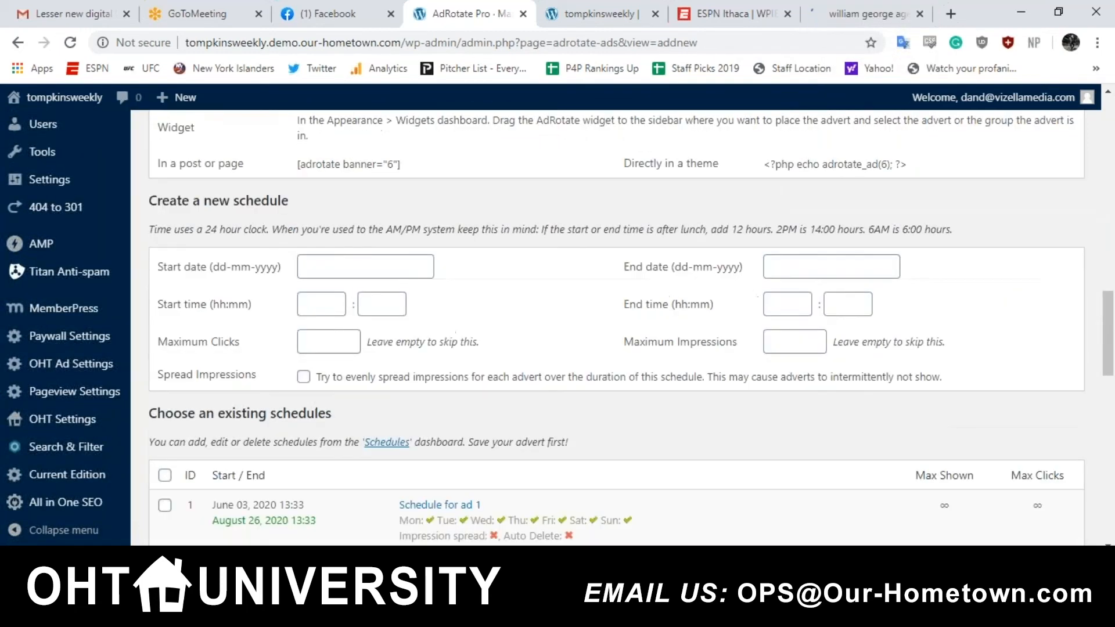
click(327, 270)
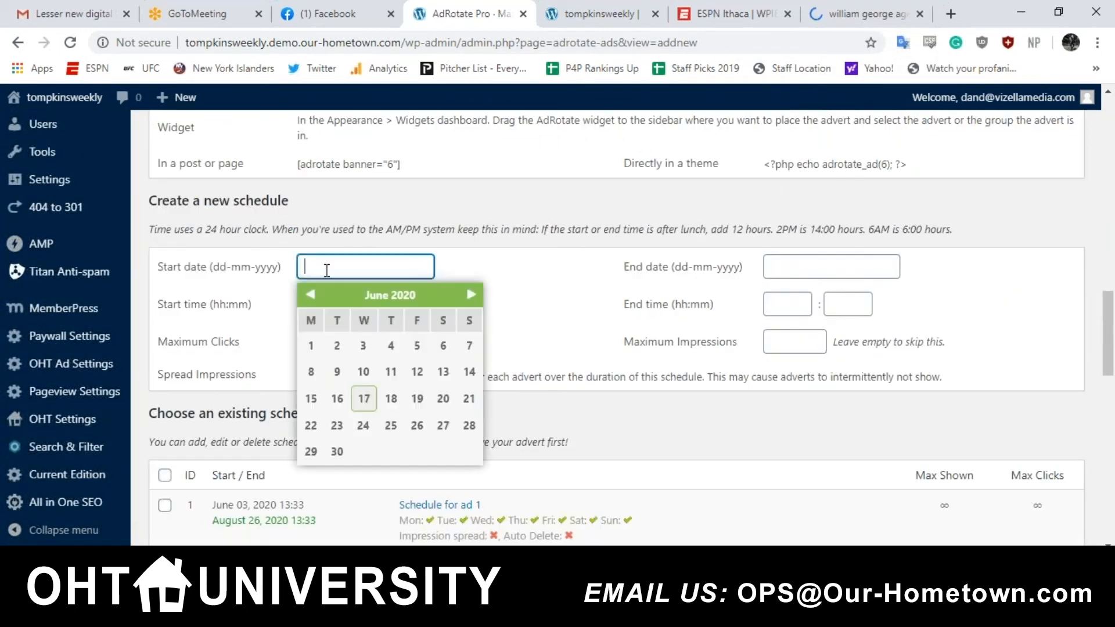
click(366, 401)
click(322, 308)
text(00)
key(Tab)
text(00)
key(Tab)
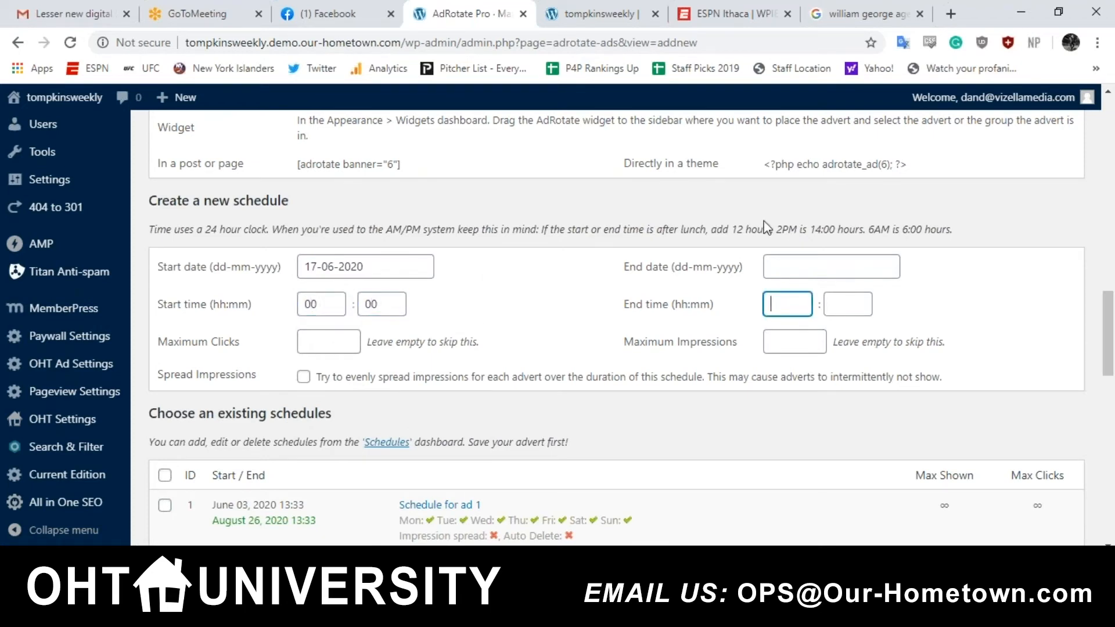
Set the new schedule's end date to 22-06-2020 and its end time to 00:00.
click(788, 266)
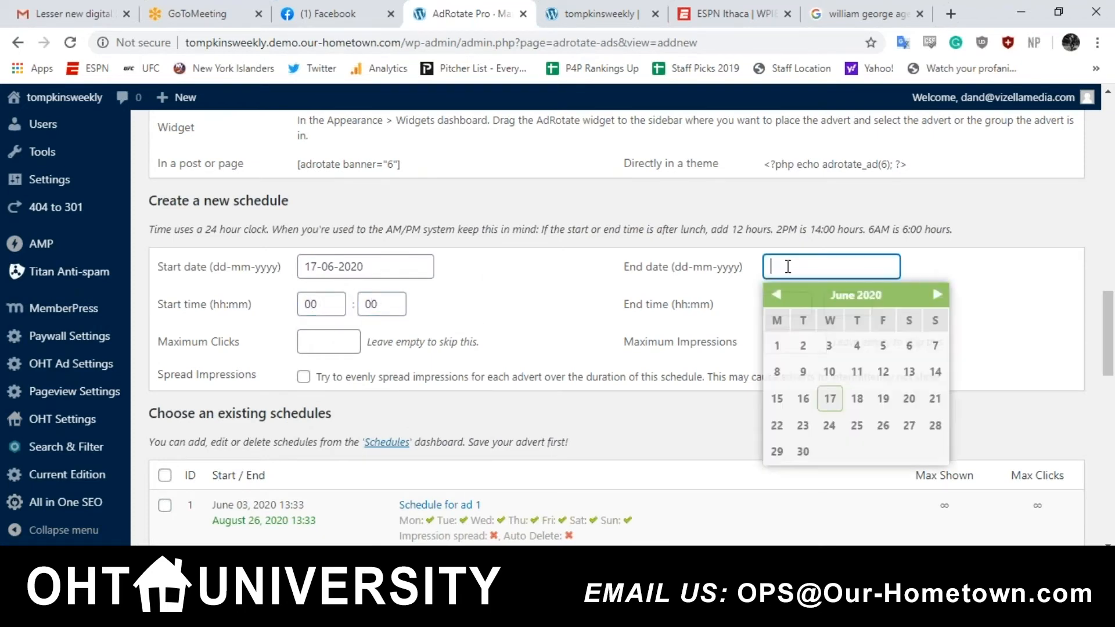
click(777, 426)
click(788, 314)
text(00)
key(Tab)
text(00)
key(Tab)
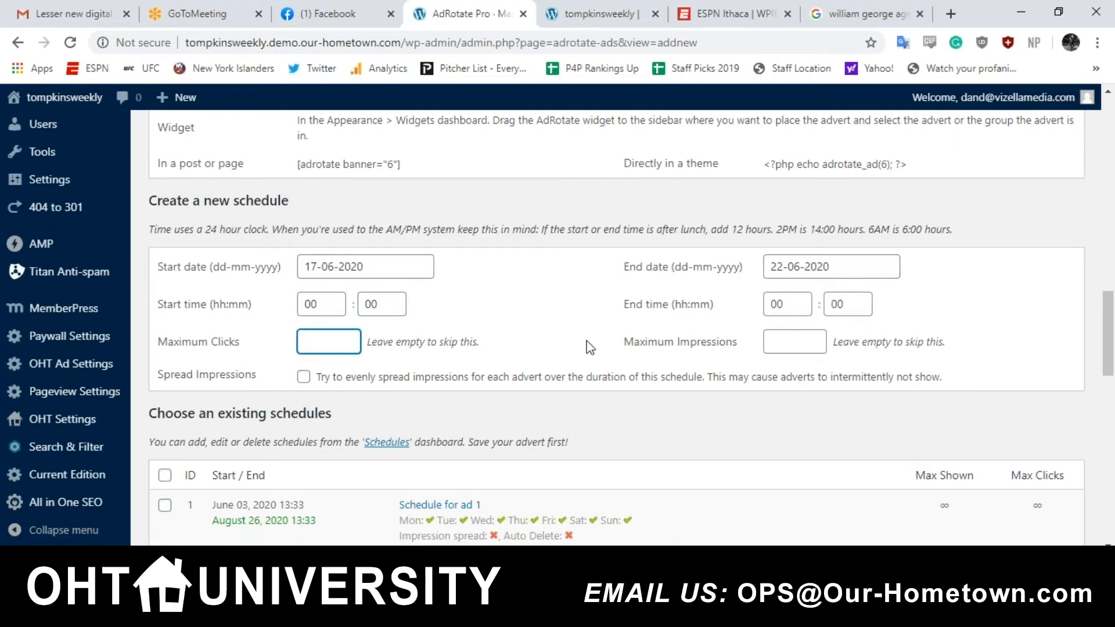
Select the existing schedule "Schedule for ad 5" for the advert.
scroll(587, 346, down, 4)
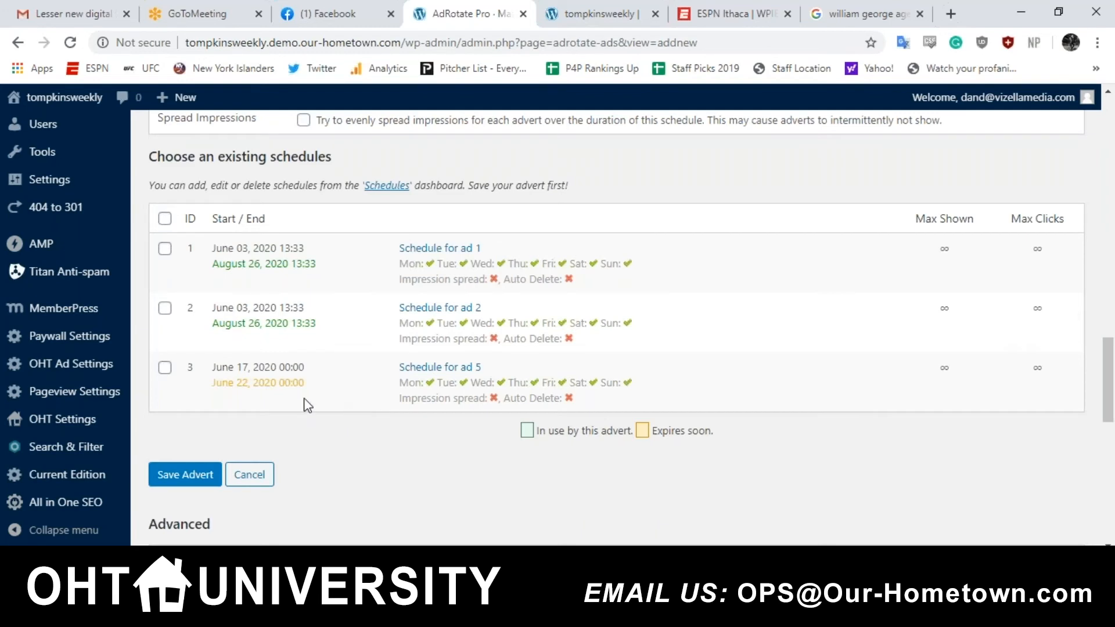
click(165, 368)
Assign the advert to the "Tile 1 - 300x250" group and save the advert.
scroll(279, 437, down, 2)
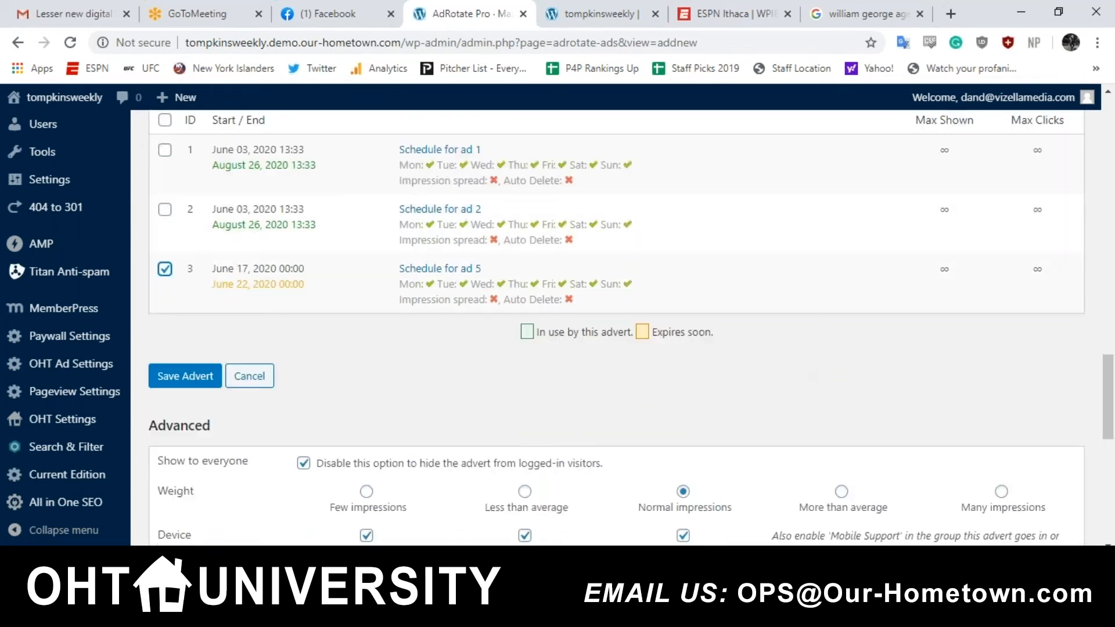
scroll(324, 411, down, 5)
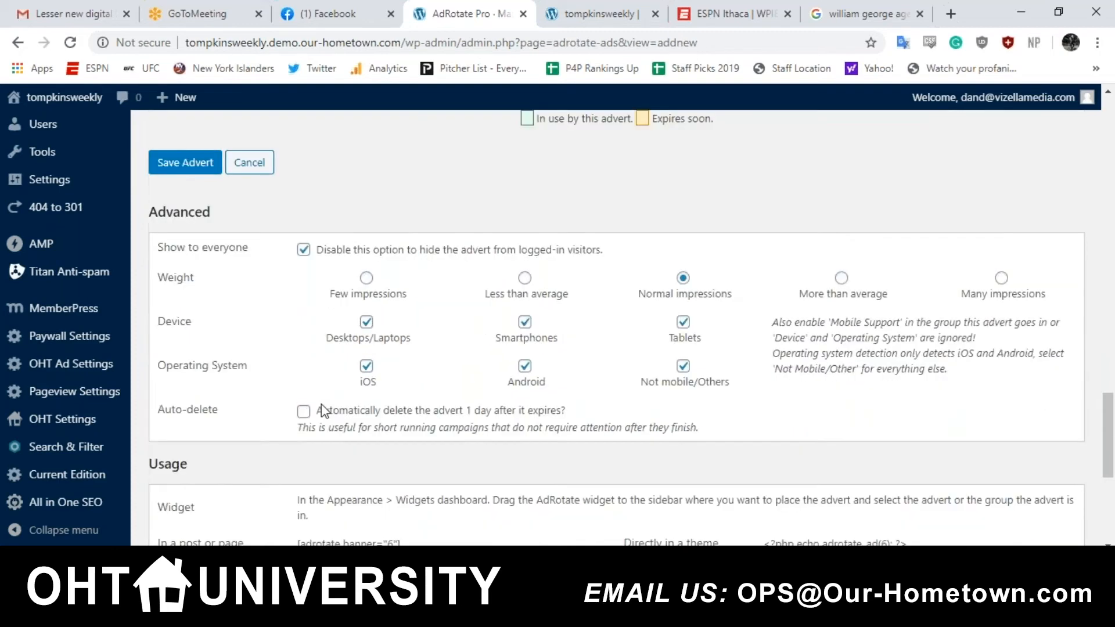
scroll(166, 395, down, 5)
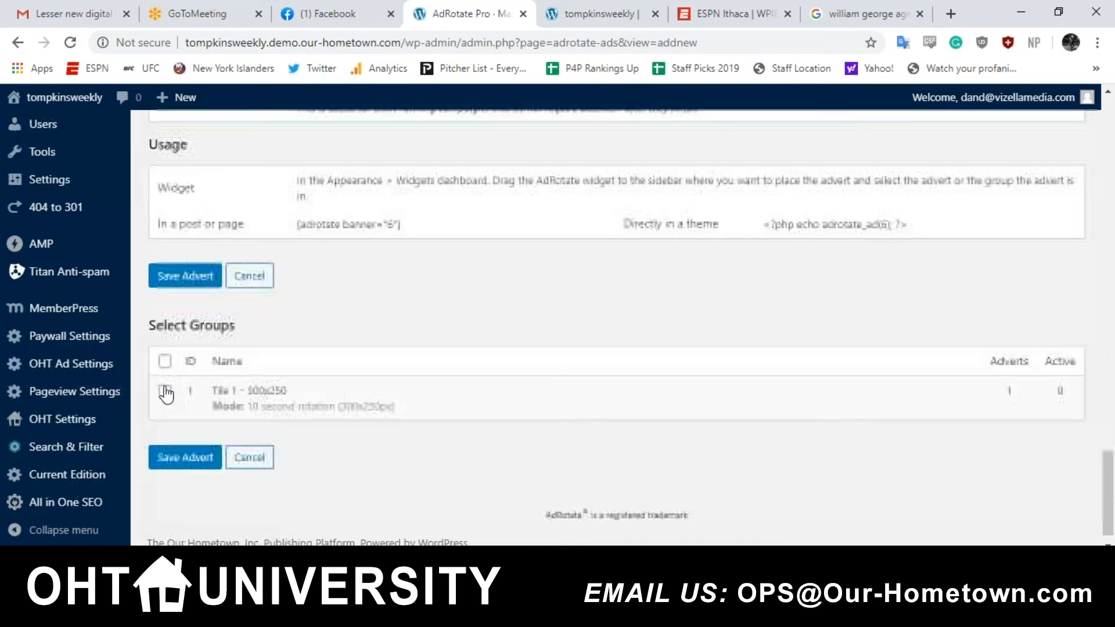
click(166, 392)
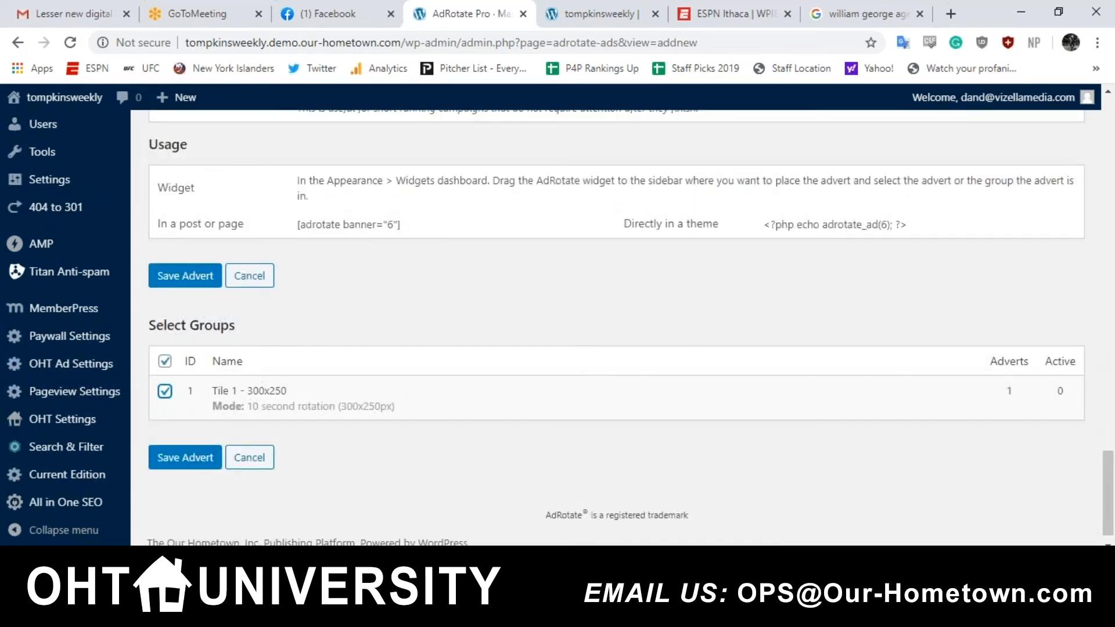
scroll(166, 391, up, 1)
scroll(171, 438, down, 2)
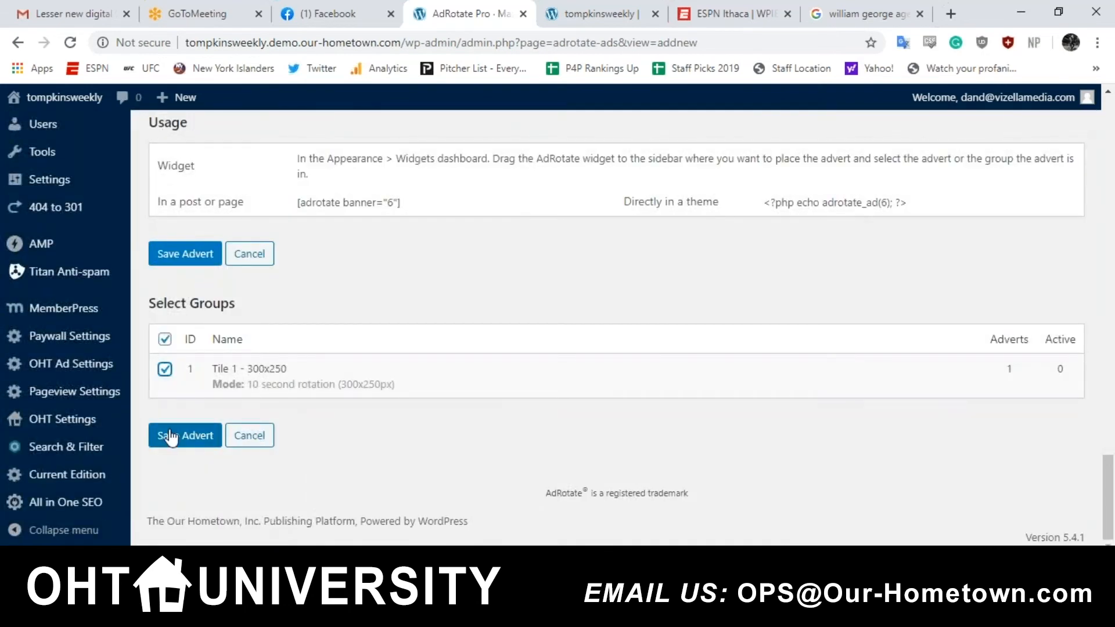
click(170, 437)
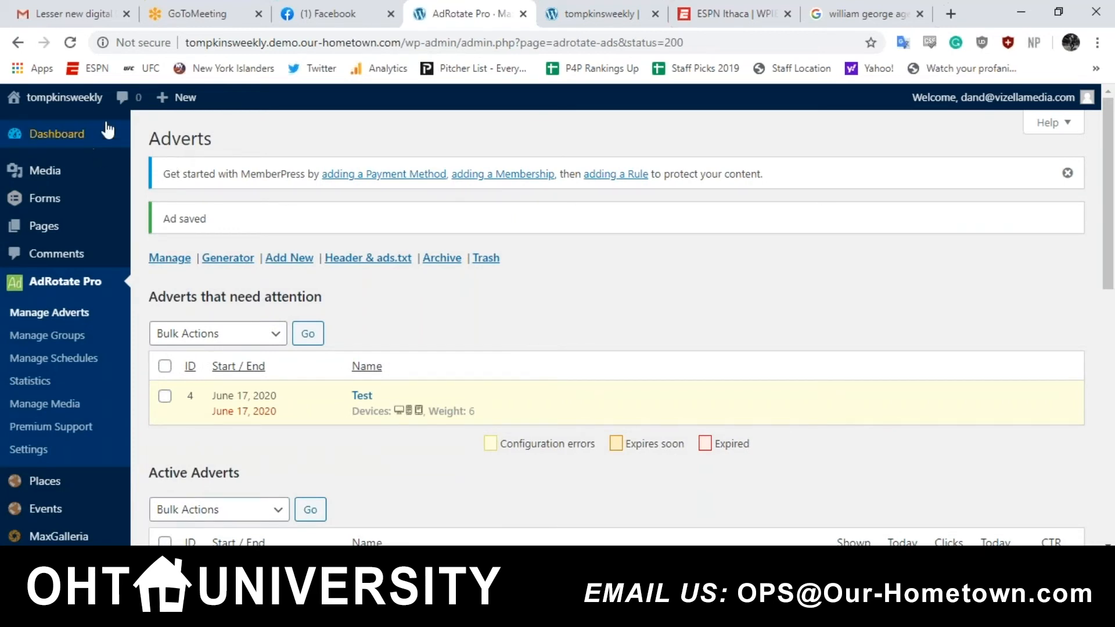
Visit the tompkinsweekly home page from the admin site and open it in the Customizer.
mouse_move(83, 106)
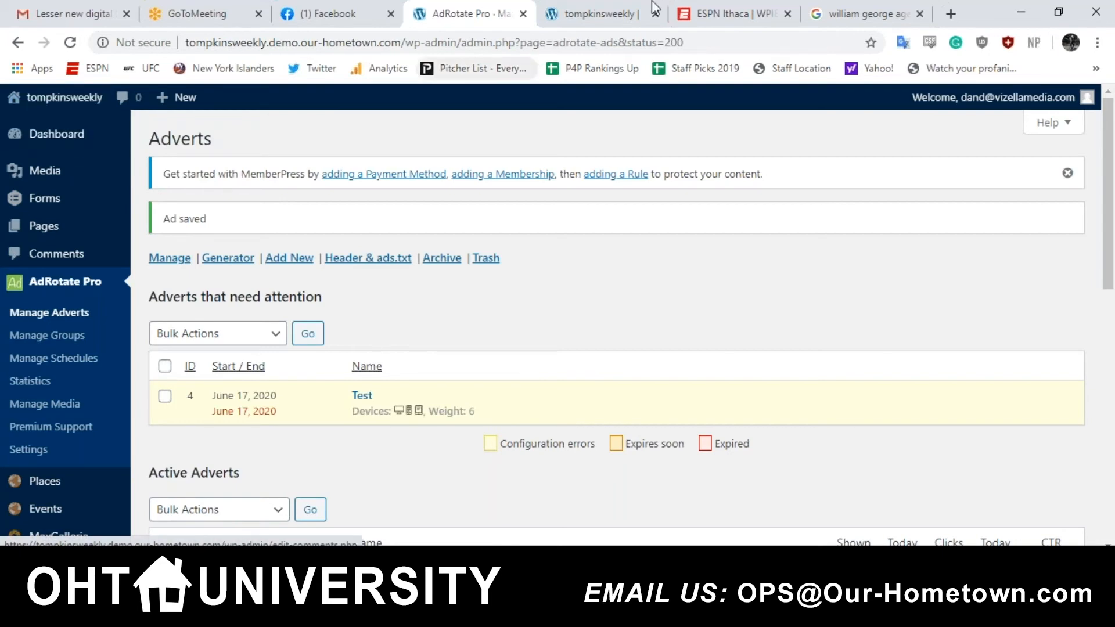
click(598, 14)
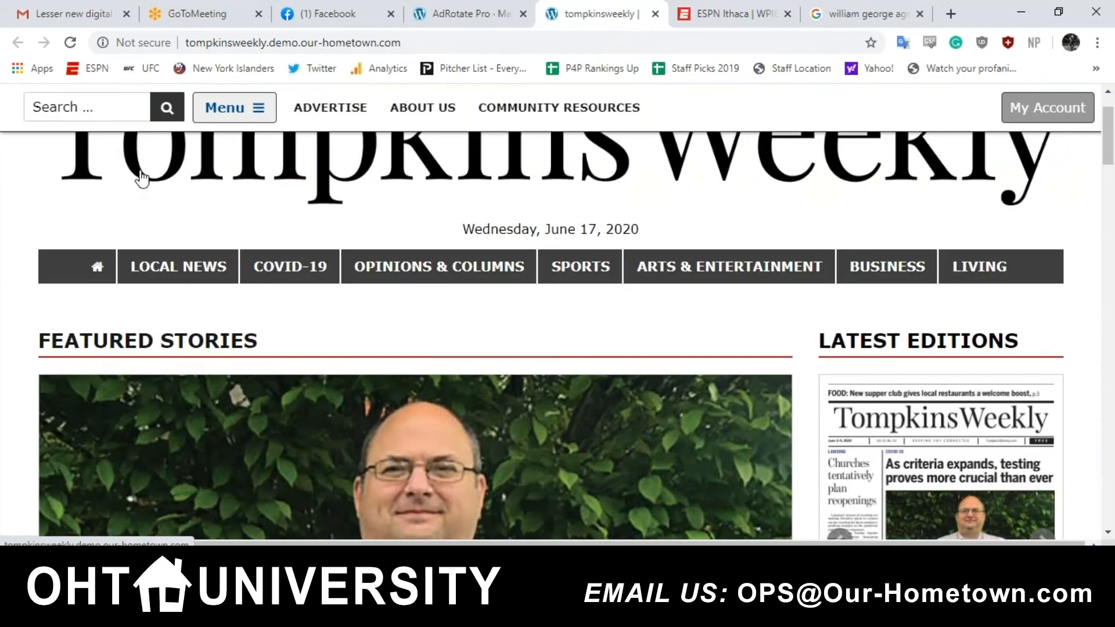
scroll(142, 179, up, 1)
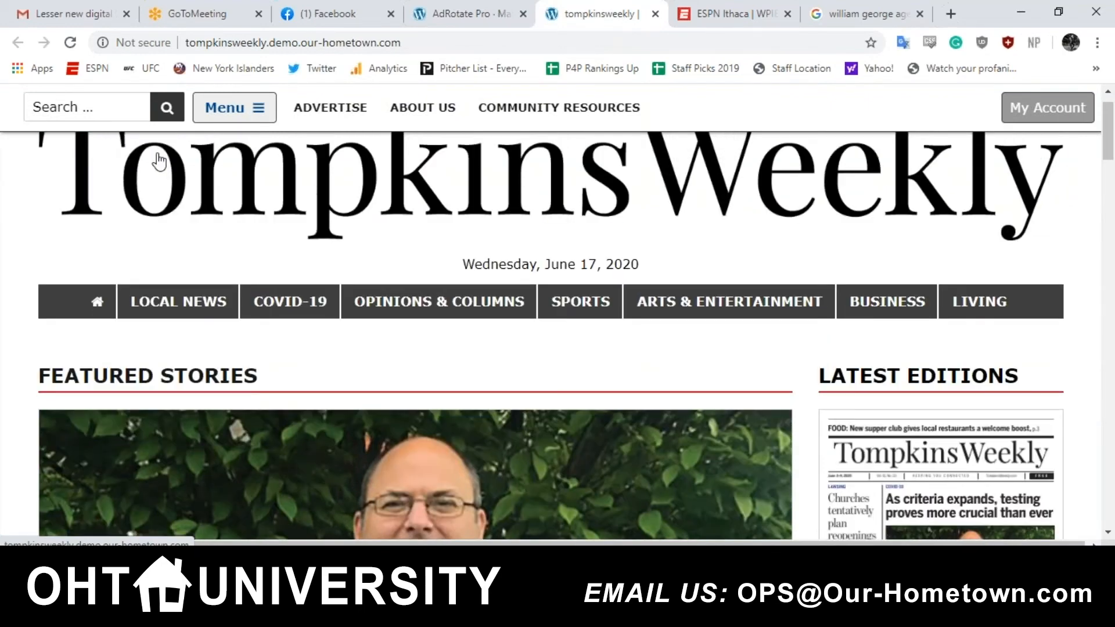
scroll(159, 163, up, 1)
click(470, 14)
click(23, 103)
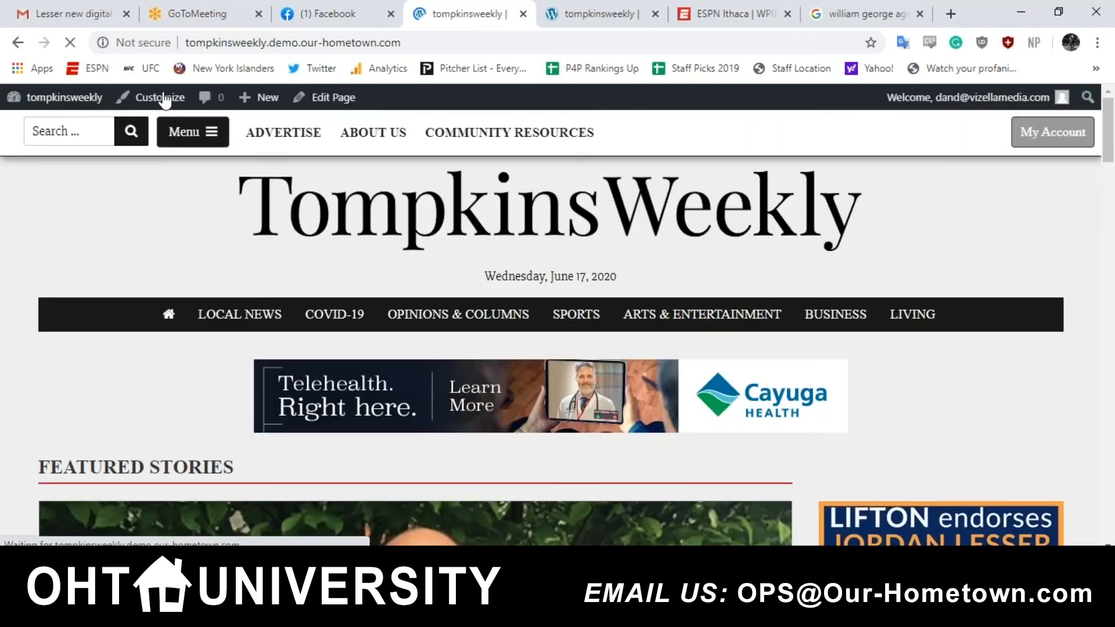
click(161, 99)
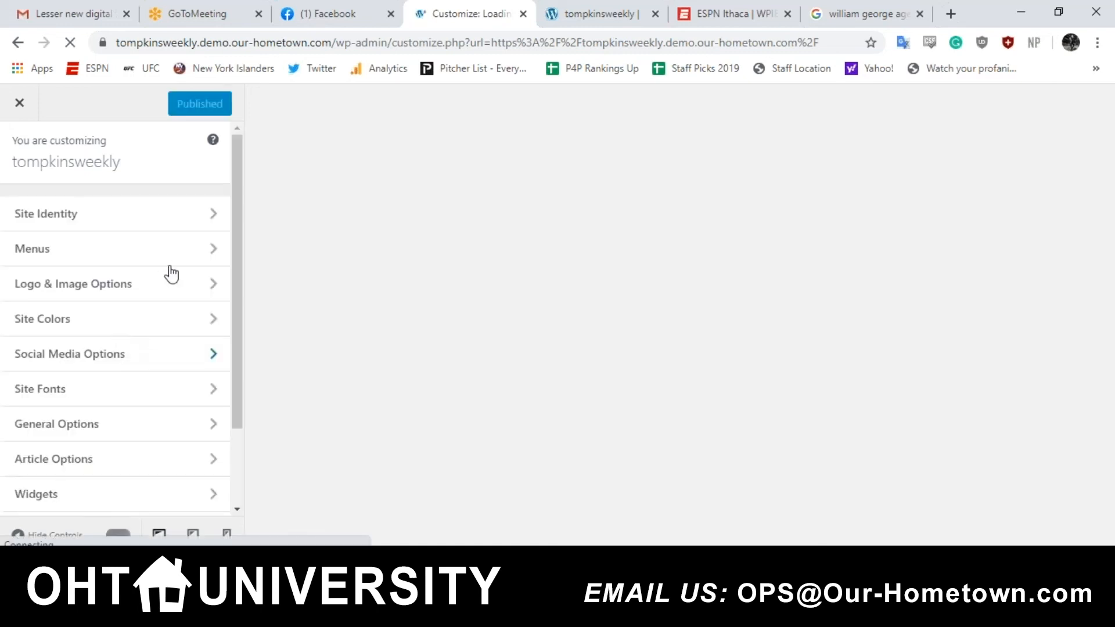
Add an AdRotate Group widget to the Default Sidebar widget area.
click(139, 495)
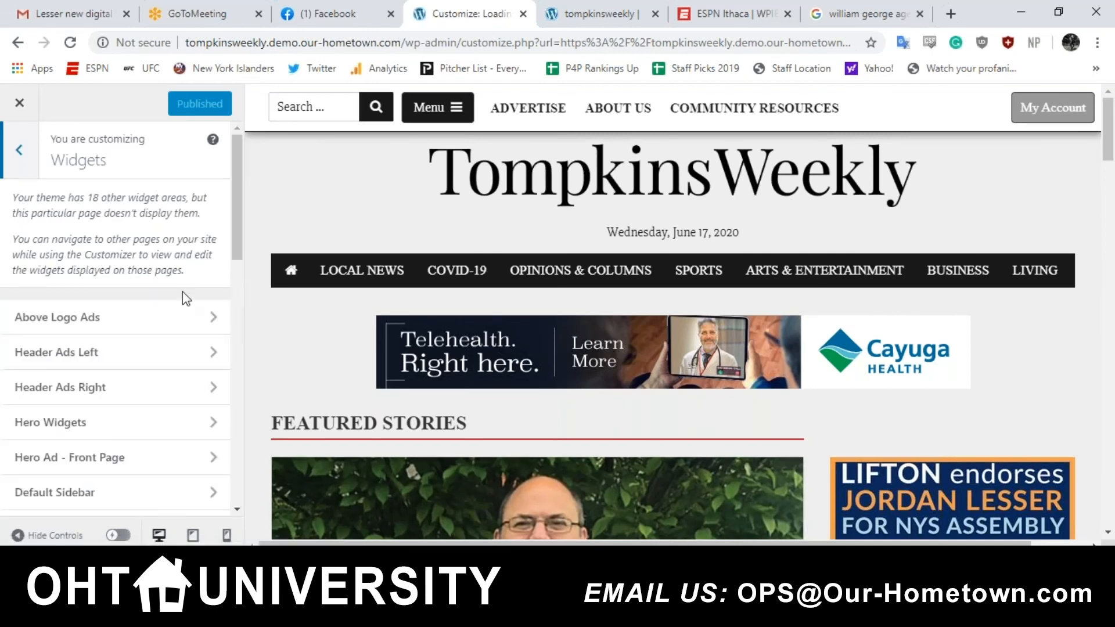
scroll(174, 325, down, 3)
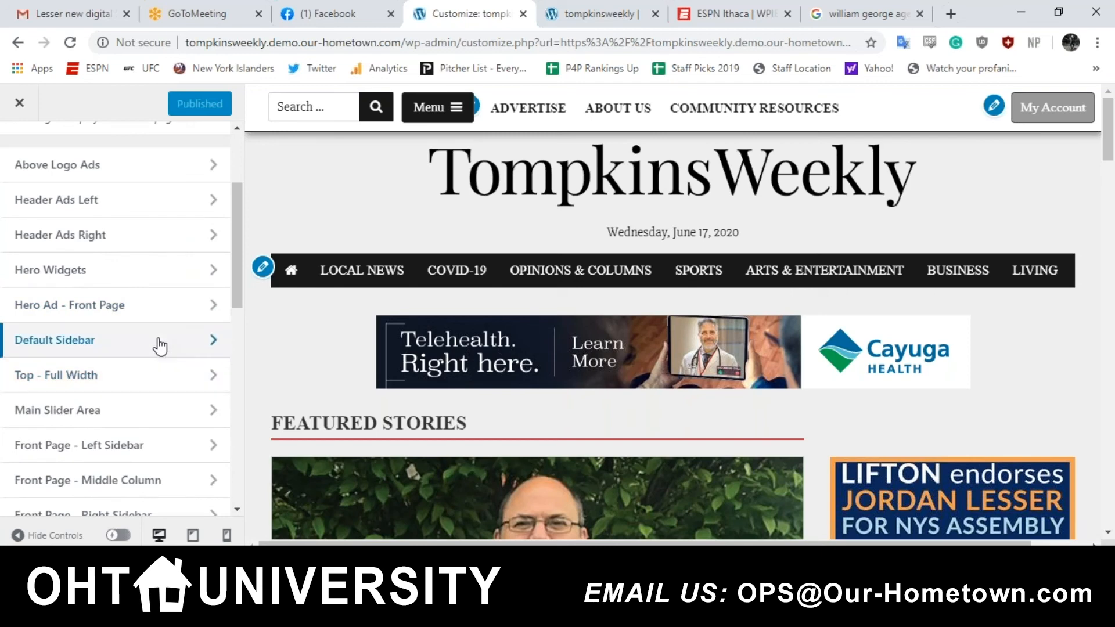
click(160, 345)
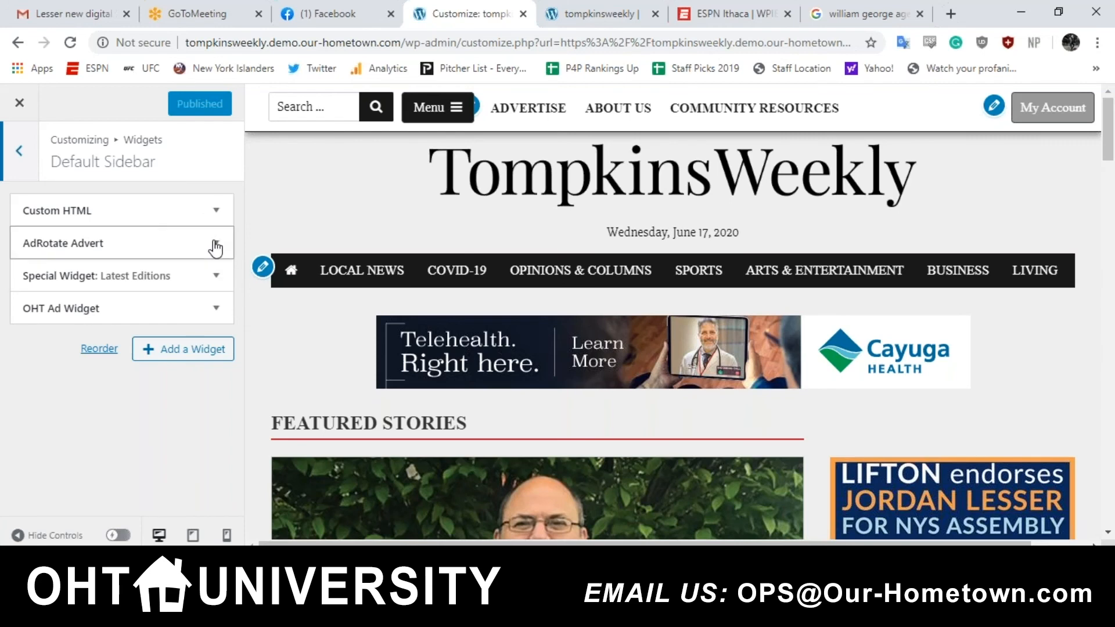
click(183, 352)
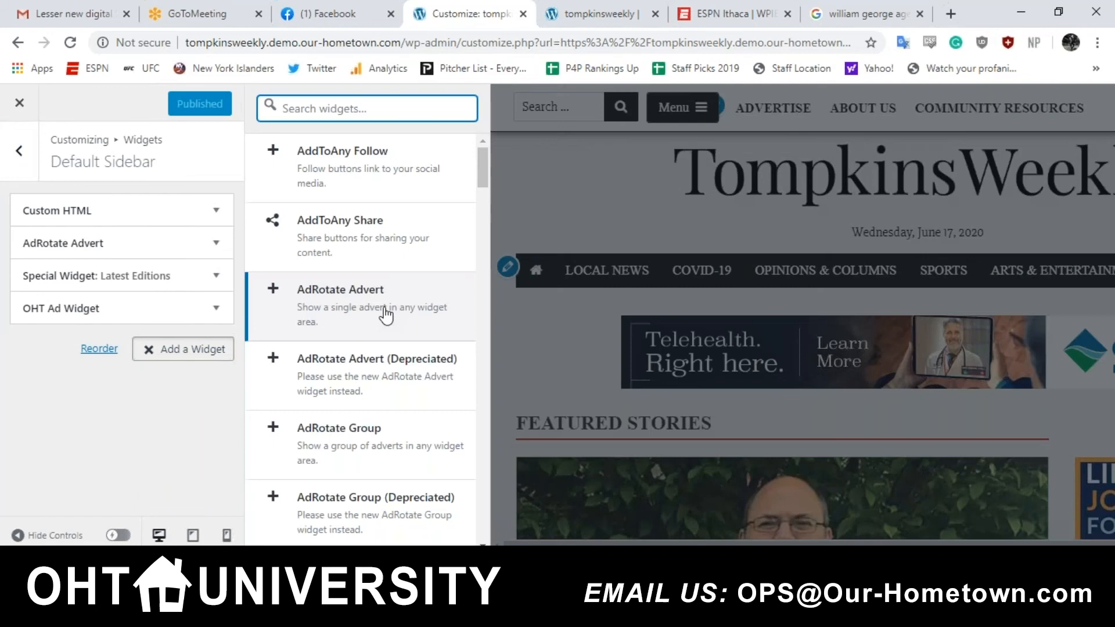
scroll(359, 290, down, 2)
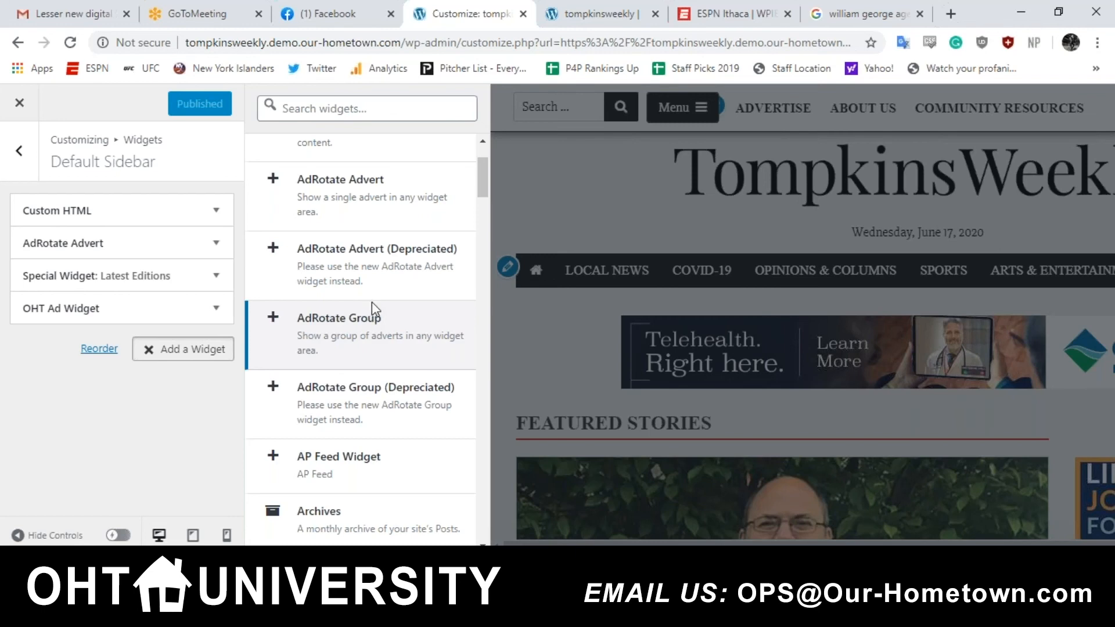
click(372, 303)
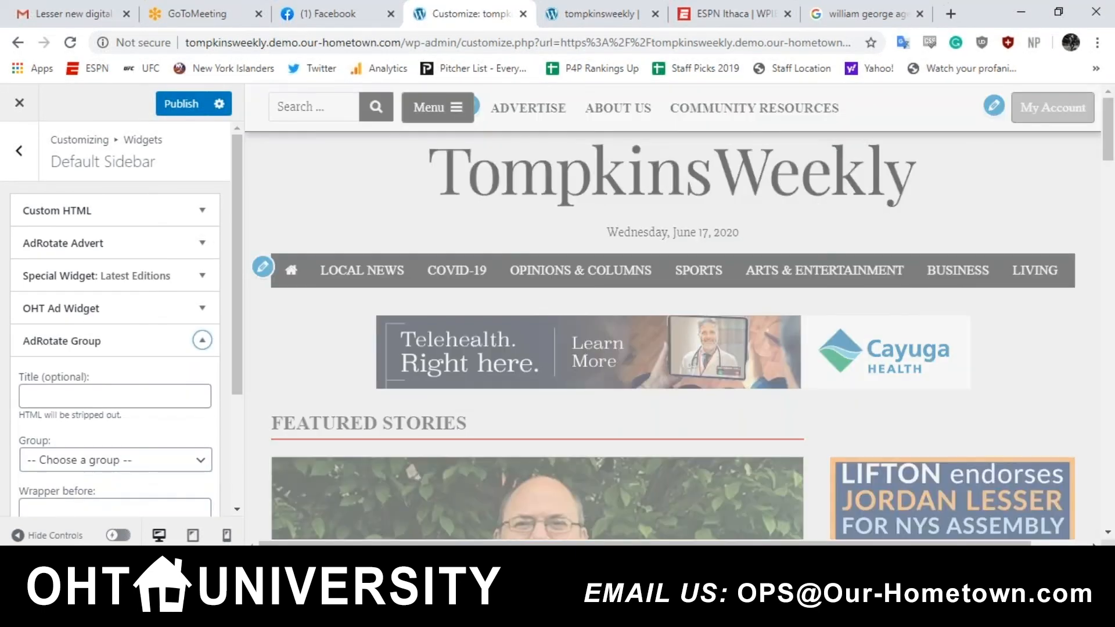
Set the new widget's group to "1 - Tile 1 - 300x250" and move the widget above OHT Ad Widget.
scroll(142, 418, down, 1)
click(149, 424)
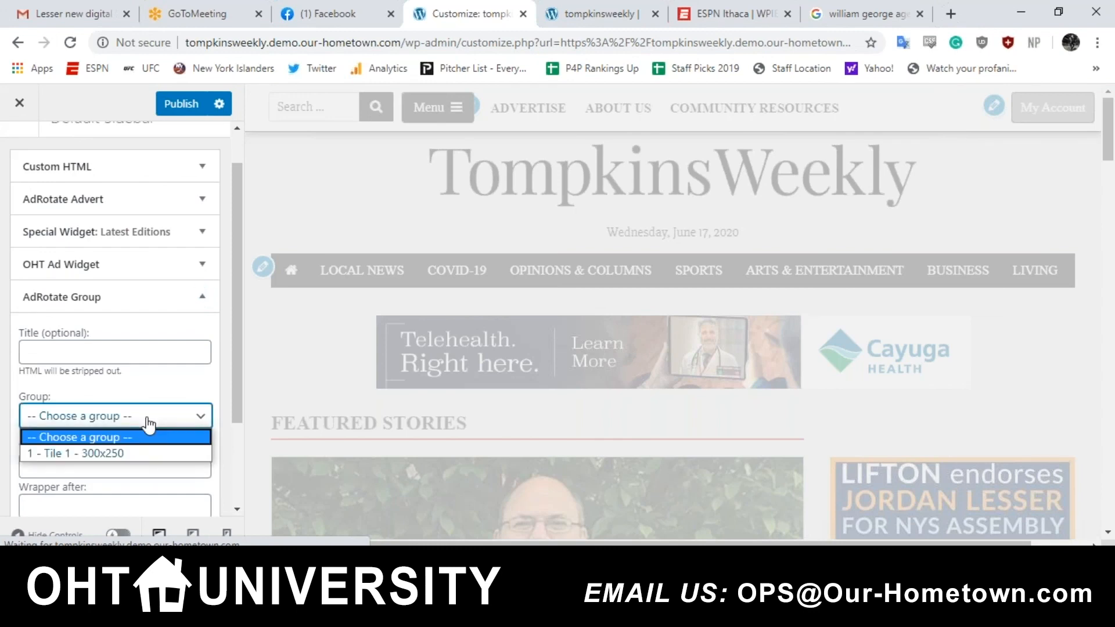
click(87, 453)
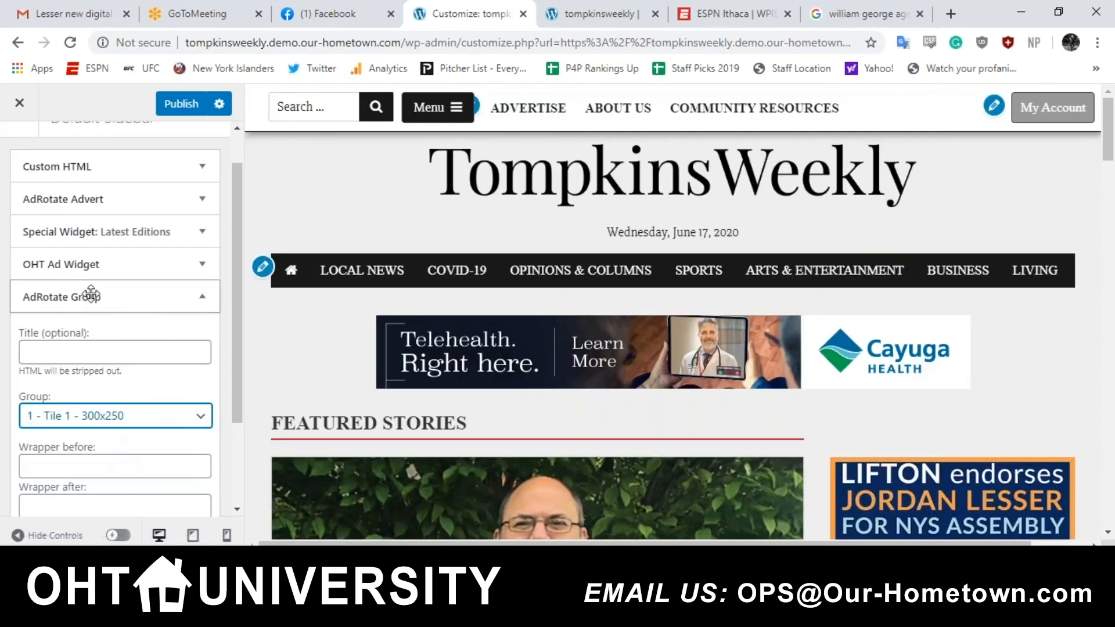
mouse_move(88, 251)
mouse_down()
mouse_move(90, 220)
mouse_move(94, 266)
mouse_move(95, 241)
mouse_move(96, 256)
mouse_up()
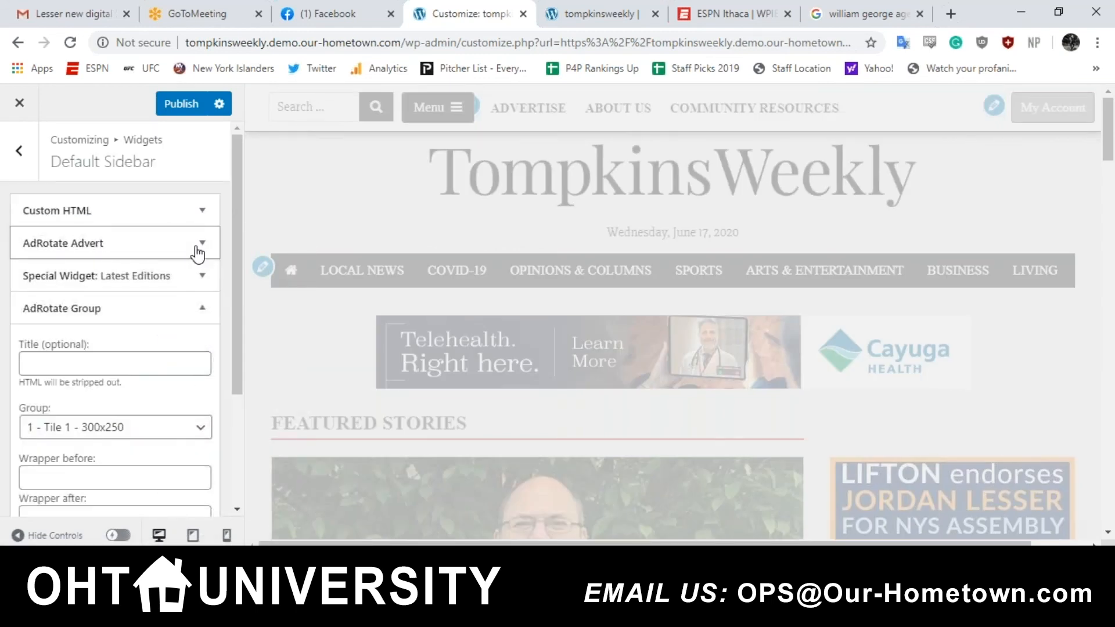
Remove the AdRotate Advert widget from the Default Sidebar and move AdRotate Group directly below Custom HTML.
click(200, 249)
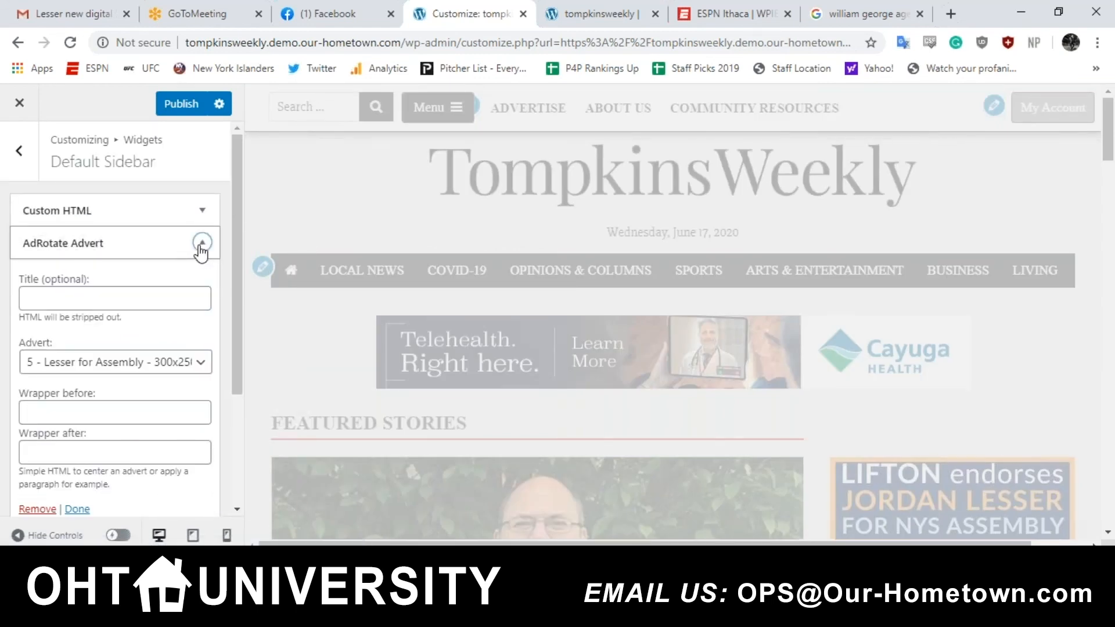
click(51, 509)
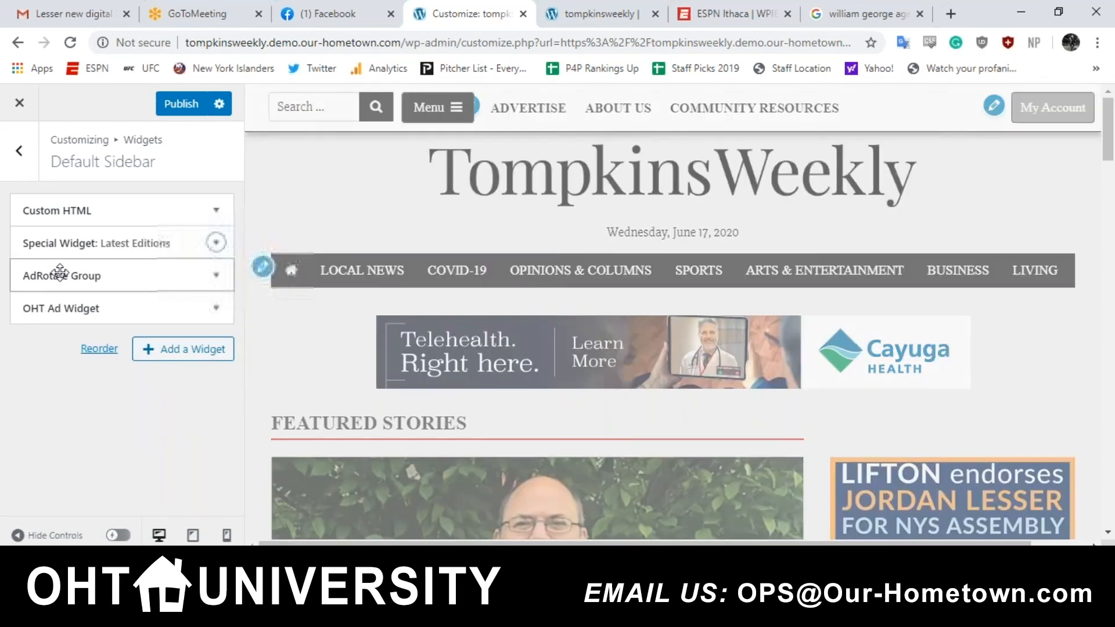
drag(60, 273, 145, 236)
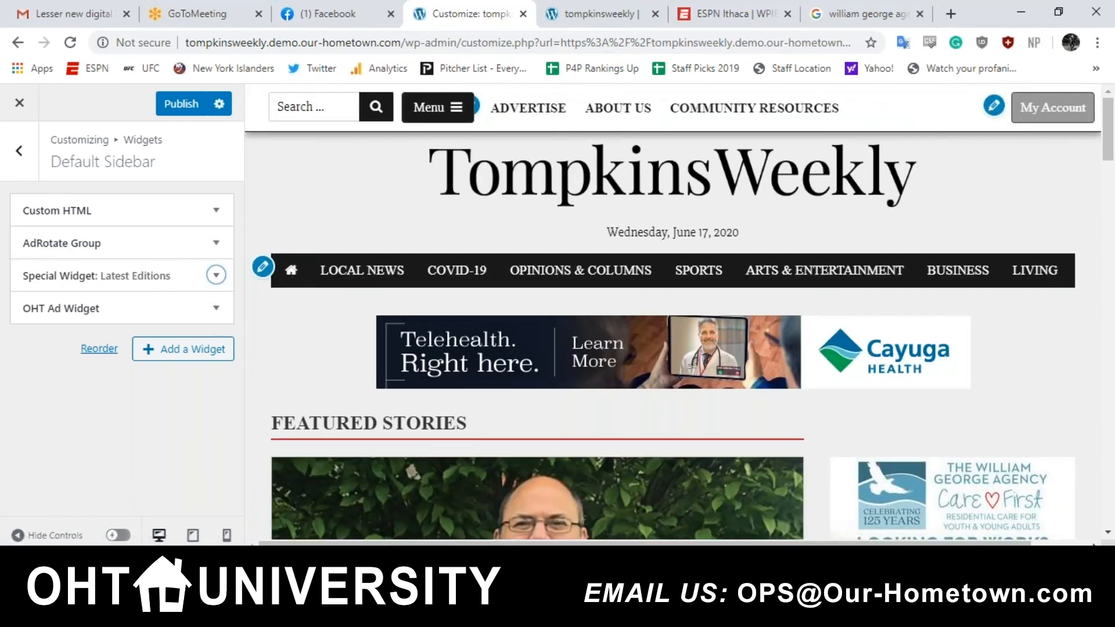
Examine the page preview to check how the advert group rotates in the sidebar above Latest Editions.
scroll(841, 275, down, 4)
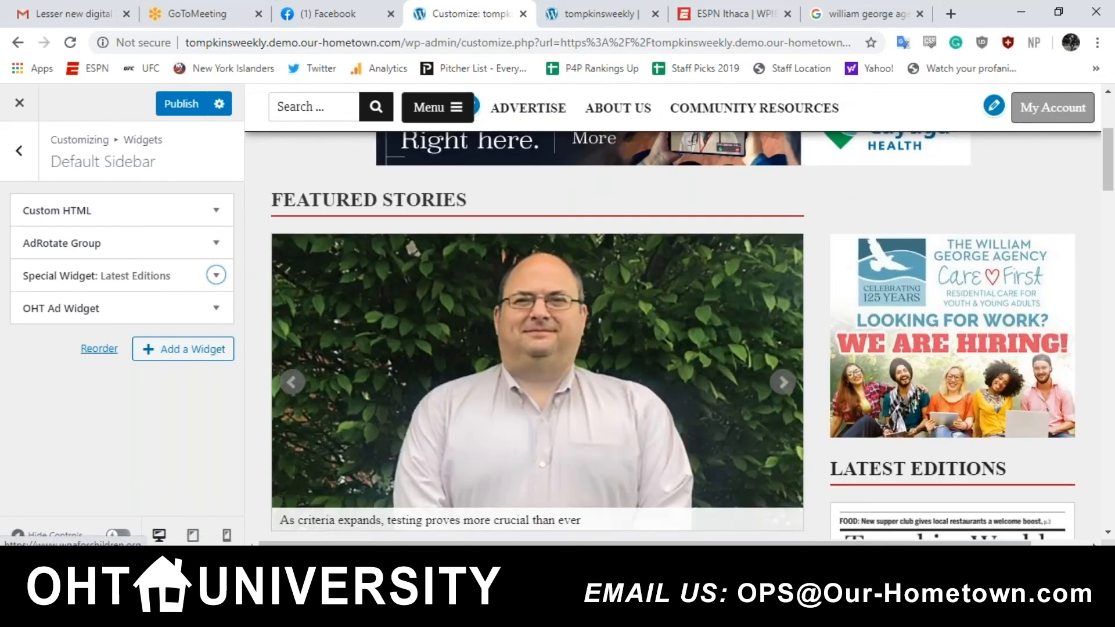
scroll(673, 335, down, 2)
scroll(691, 335, up, 1)
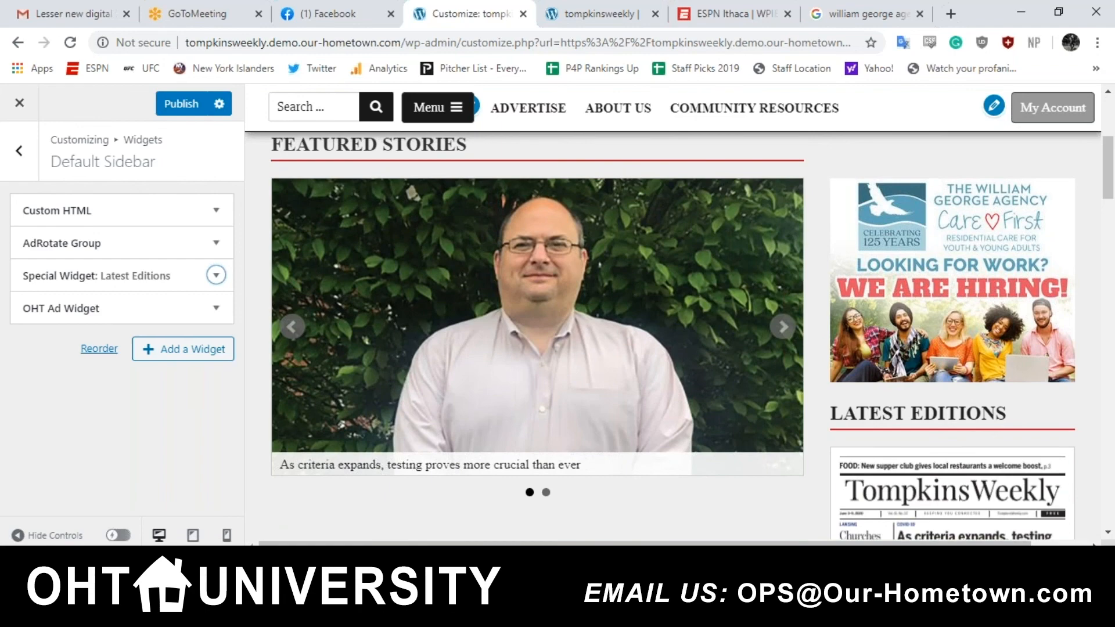
scroll(672, 335, down, 4)
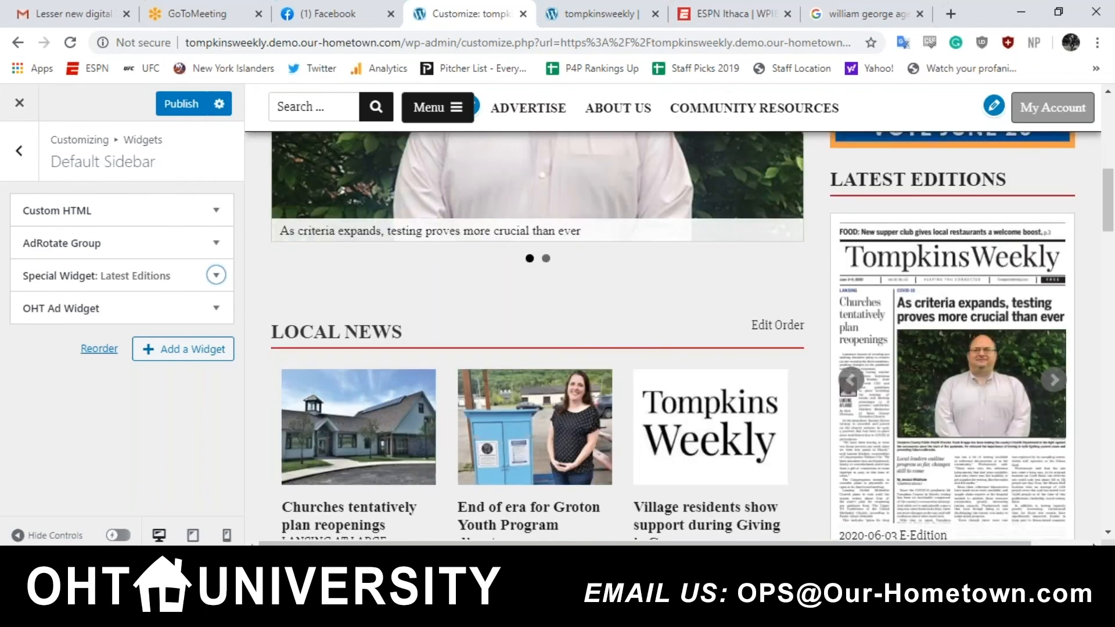
scroll(673, 335, down, 1)
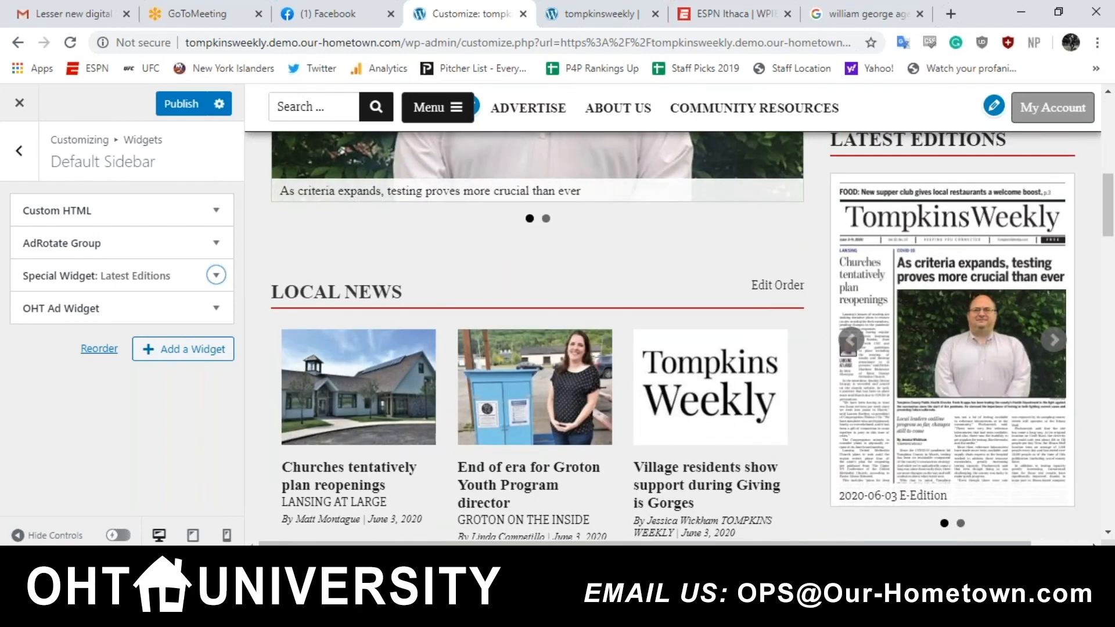
scroll(673, 335, up, 3)
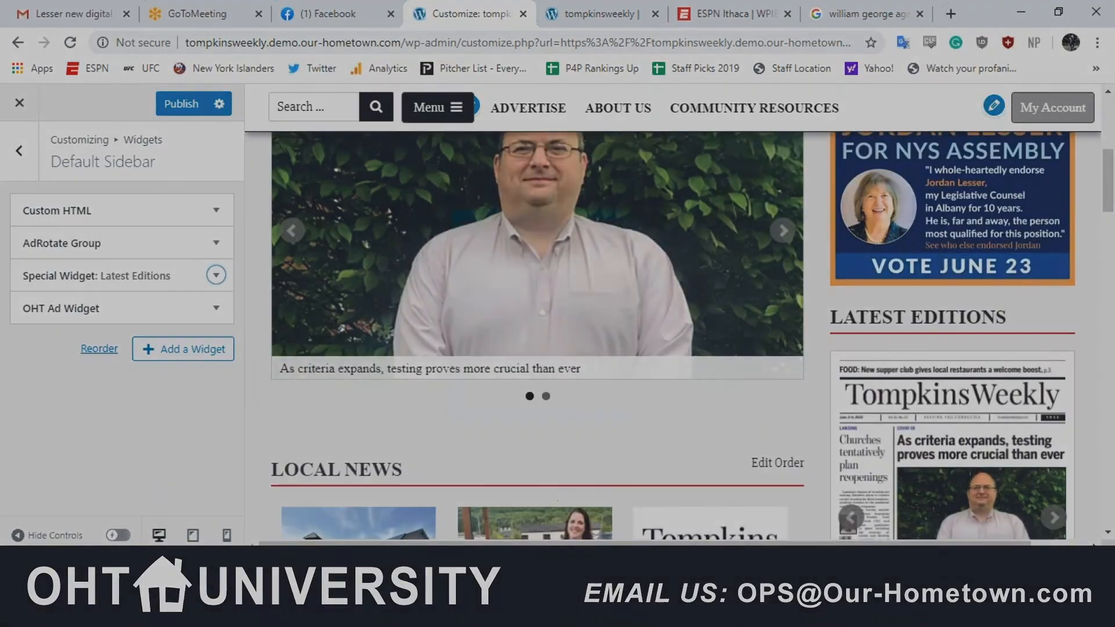
scroll(673, 335, up, 2)
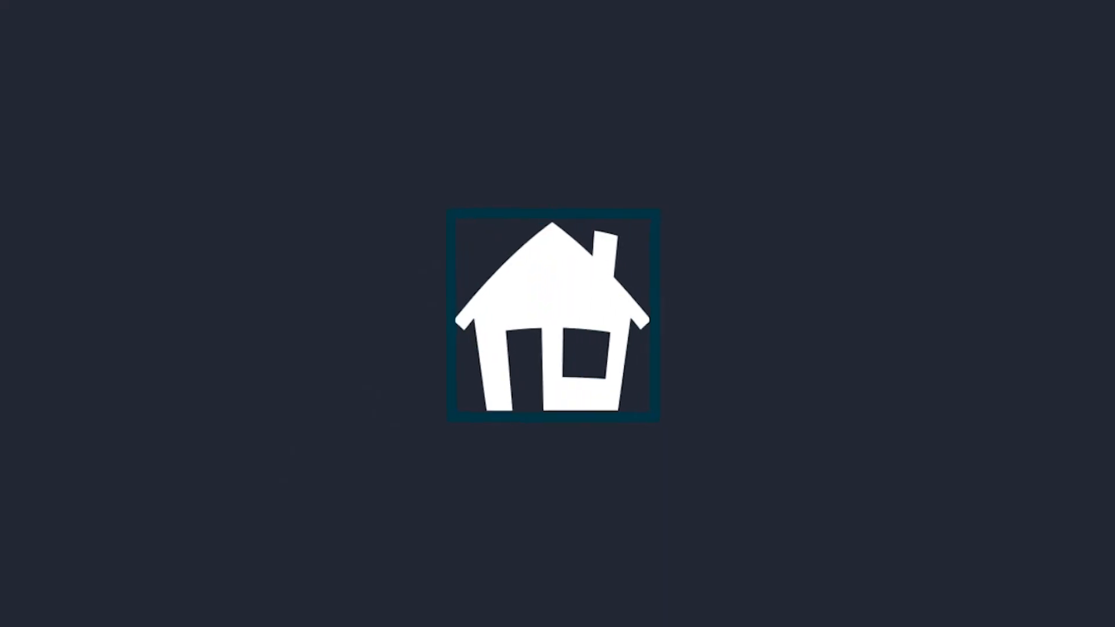